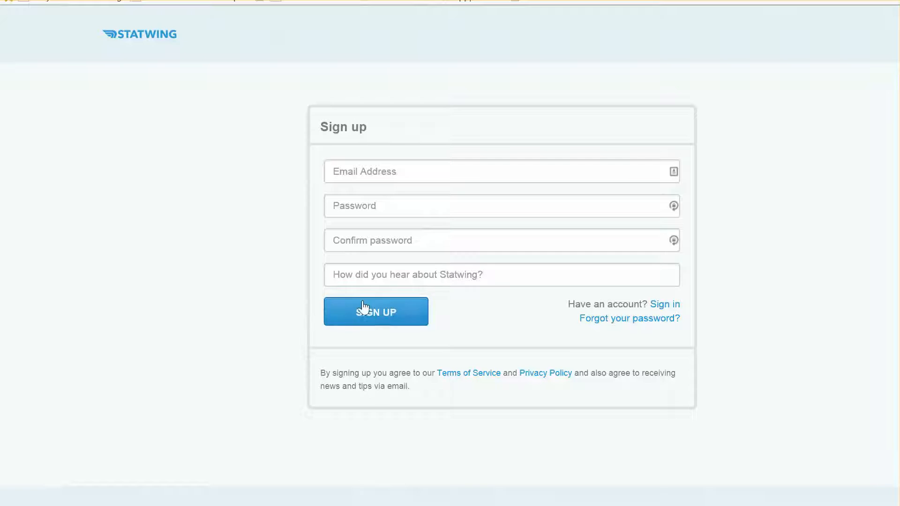
Paste the referral code into the sign-up form's 'How did you hear' field.
{"action": "left_click", "coordinate": [407, 268]}
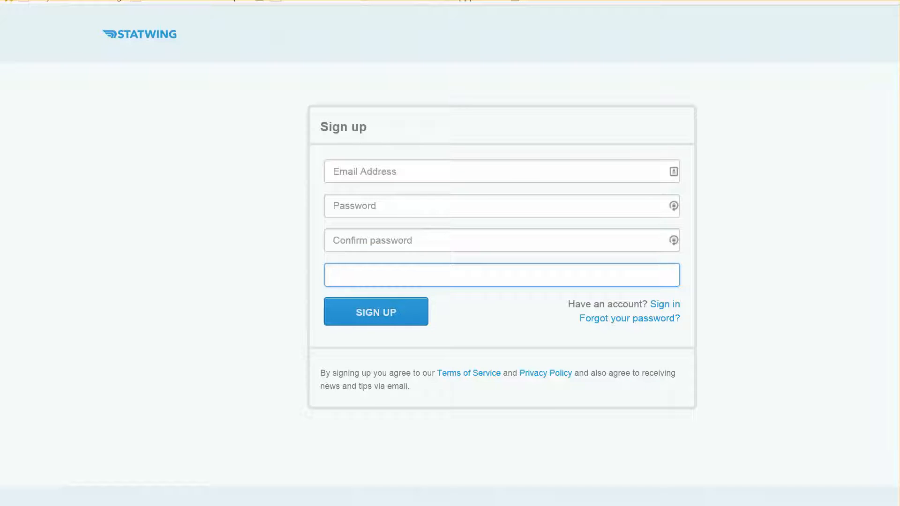
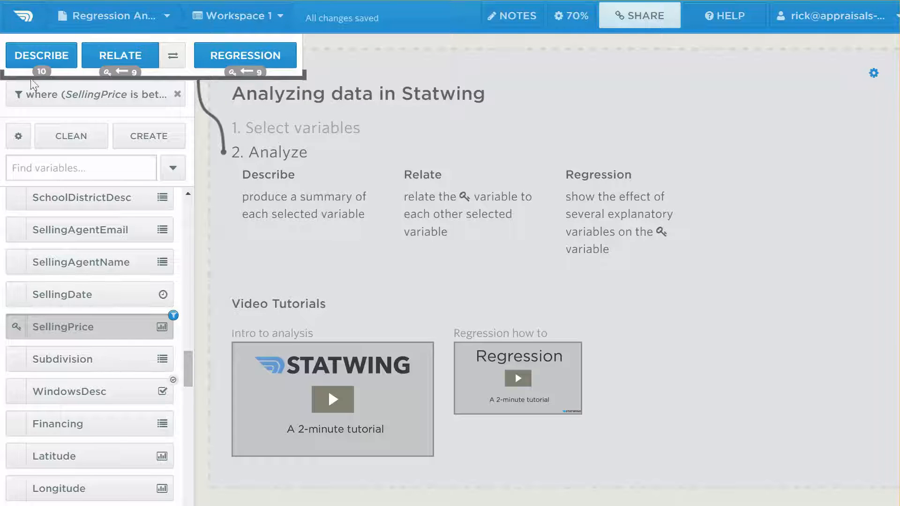
{"action": "left_click_drag", "start_coordinate": [187, 367], "coordinate": [213, 368]}
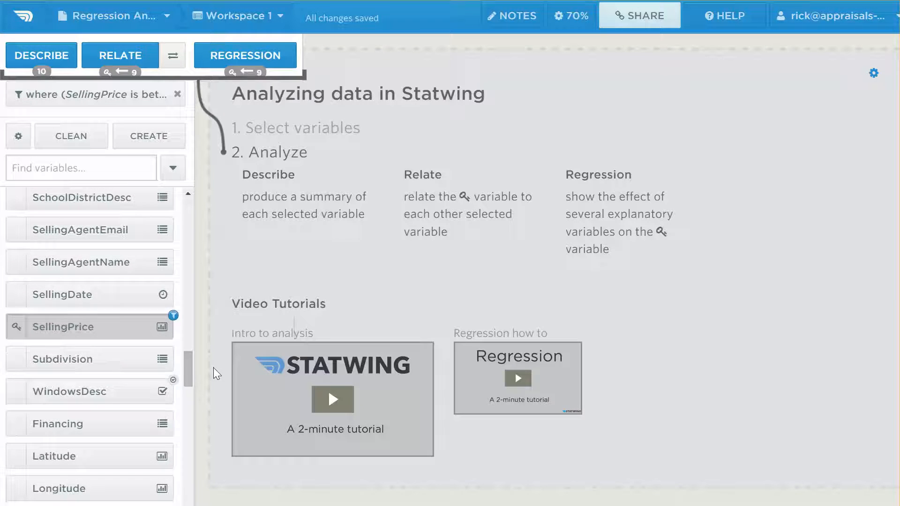
{"action": "left_click", "coordinate": [72, 332]}
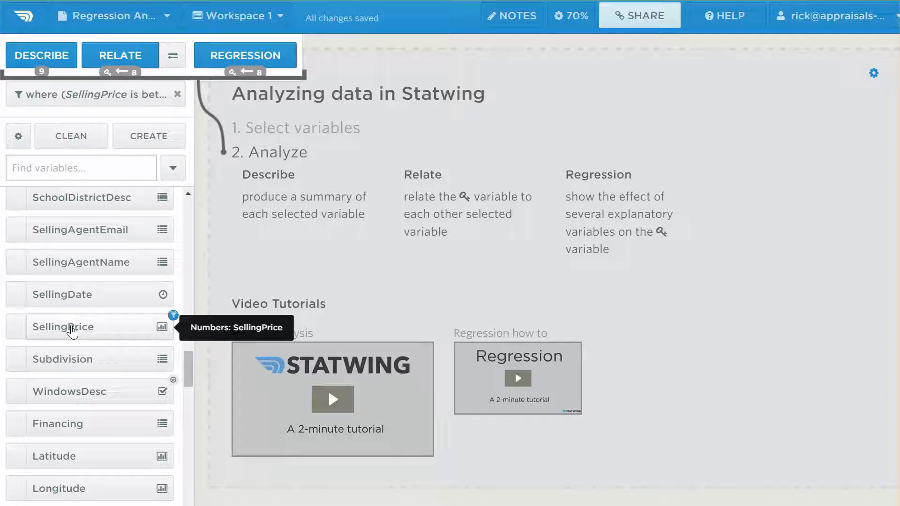
{"action": "left_click", "coordinate": [49, 333]}
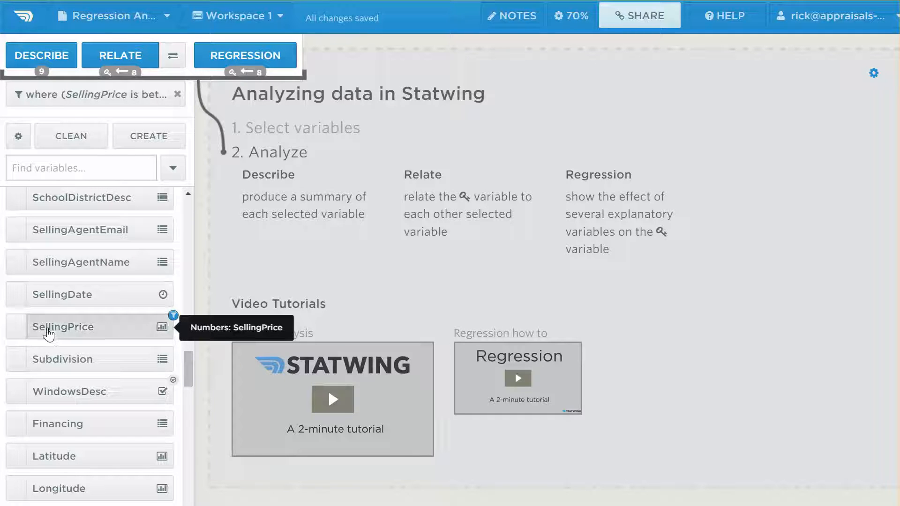
{"action": "left_click", "coordinate": [16, 327]}
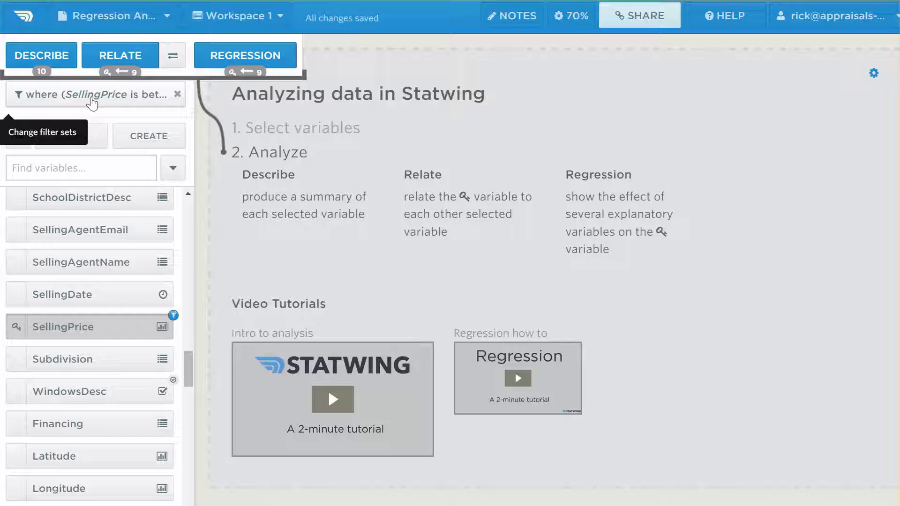
Create a filter set with SellingPrice between 200000 and 300000 and apply it.
{"action": "left_click", "coordinate": [91, 101]}
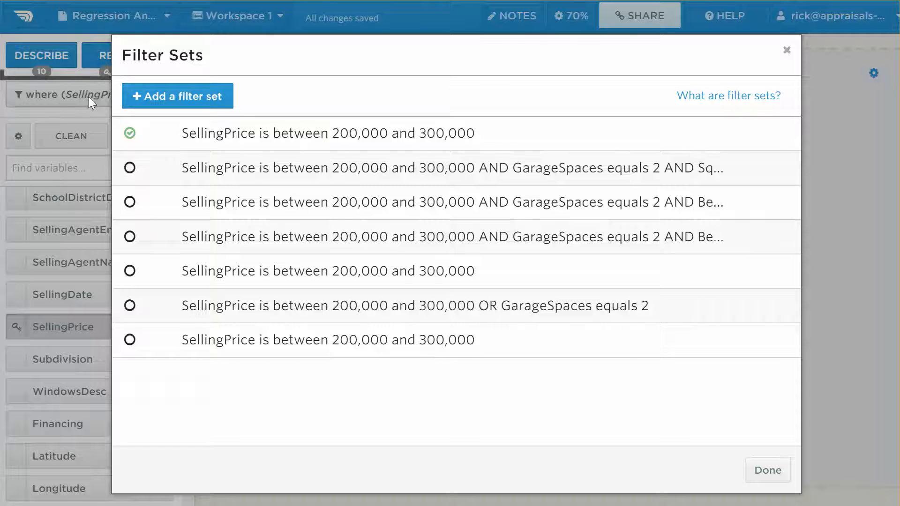
{"action": "left_click", "coordinate": [173, 98]}
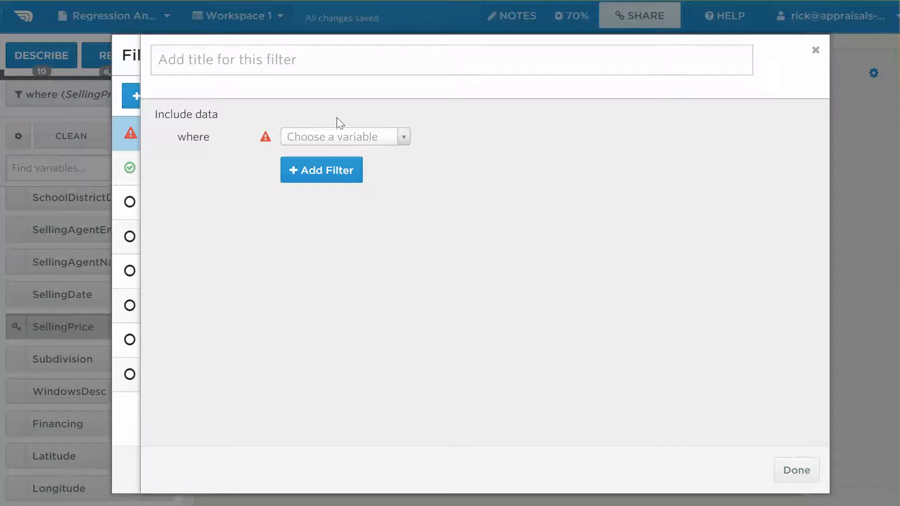
{"action": "left_click", "coordinate": [403, 137]}
{"action": "type", "text": "selli"}
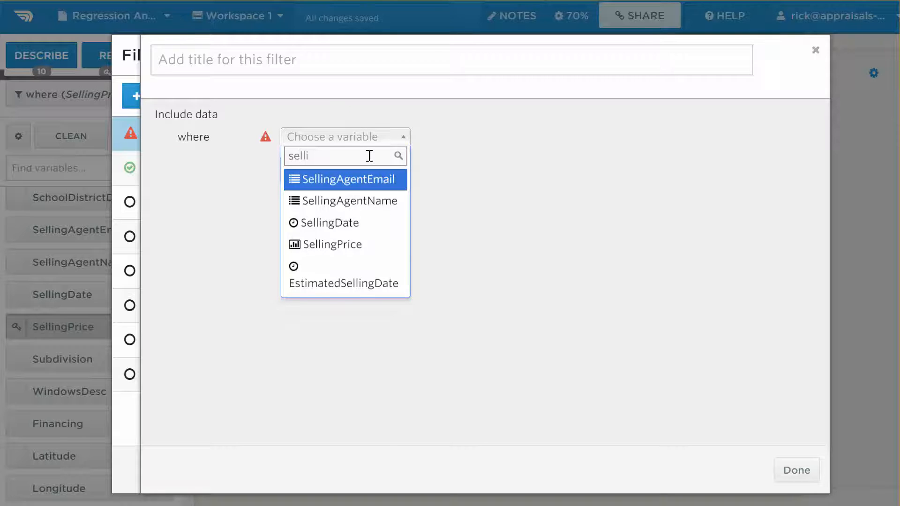
{"action": "left_click", "coordinate": [335, 246]}
{"action": "left_click", "coordinate": [610, 134]}
{"action": "type", "text": "200000"}
{"action": "key", "text": "Tab"}
{"action": "type", "text": "300000"}
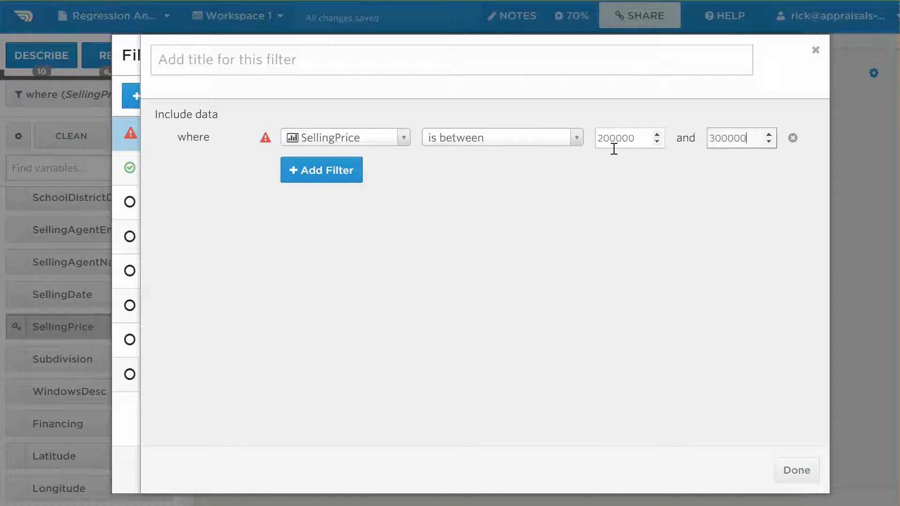
{"action": "left_click", "coordinate": [629, 198]}
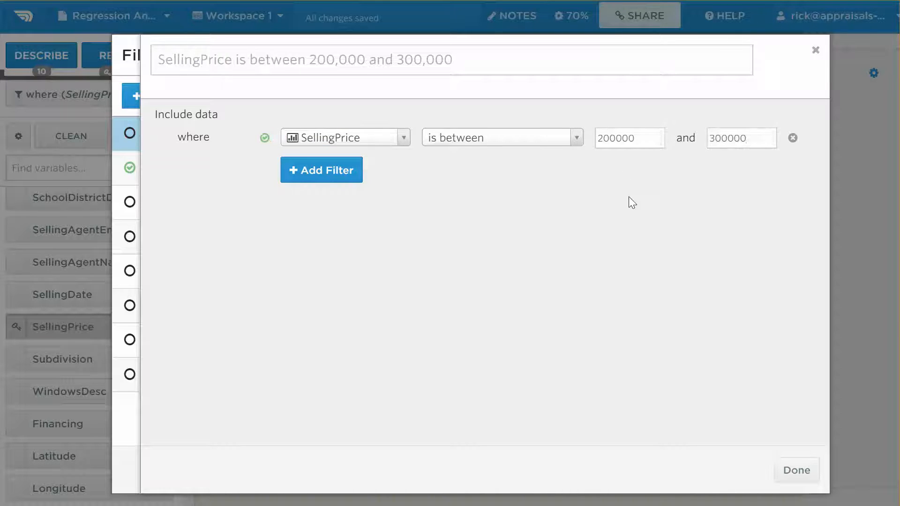
{"action": "left_click", "coordinate": [804, 469]}
{"action": "left_click", "coordinate": [768, 471]}
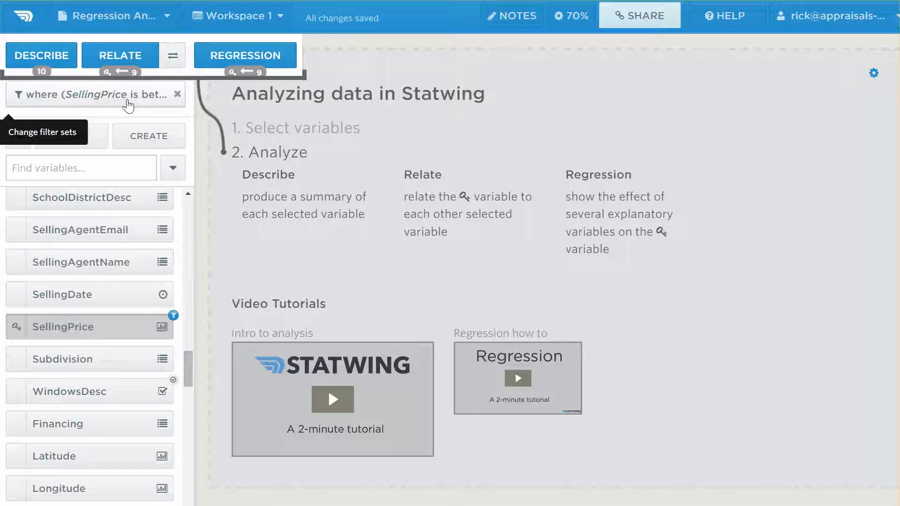
Describe the selected variables and highlight Acreage's sample size of 379.
{"action": "left_click", "coordinate": [53, 60]}
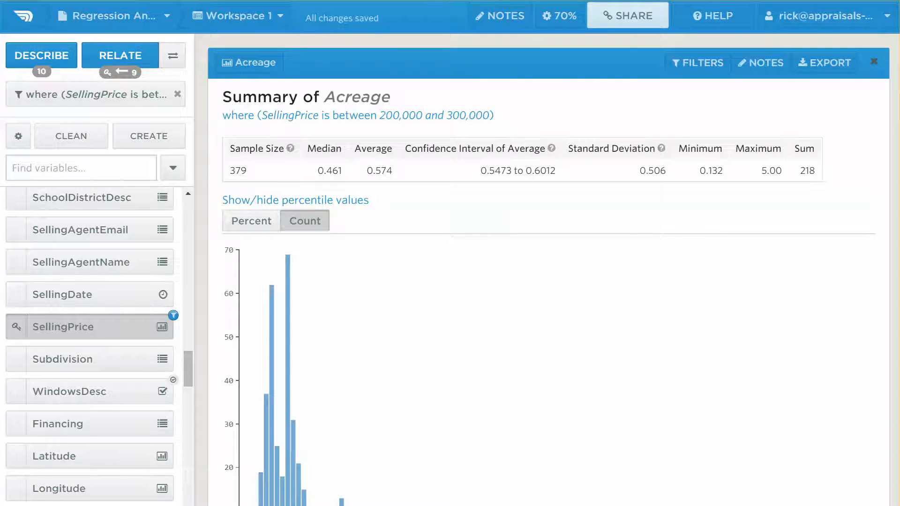
{"action": "scroll", "coordinate": [549, 269], "scroll_direction": "down", "scroll_amount": 2}
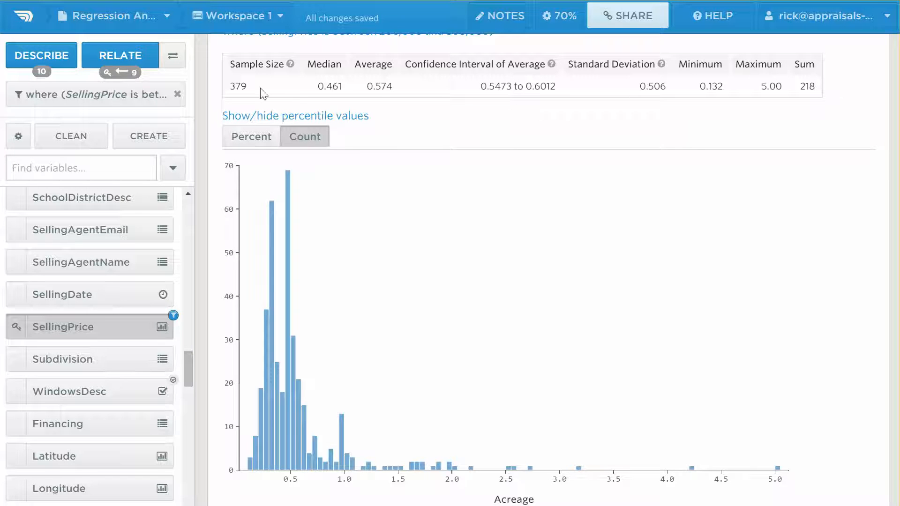
{"action": "left_click_drag", "start_coordinate": [254, 90], "coordinate": [229, 86]}
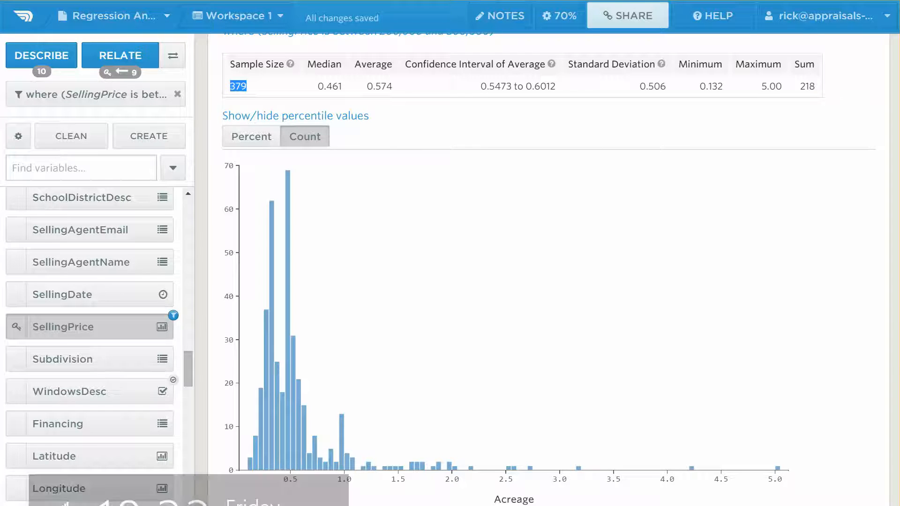
{"action": "scroll", "coordinate": [548, 269], "scroll_direction": "down", "scroll_amount": 1}
{"action": "scroll", "coordinate": [549, 269], "scroll_direction": "down", "scroll_amount": 15}
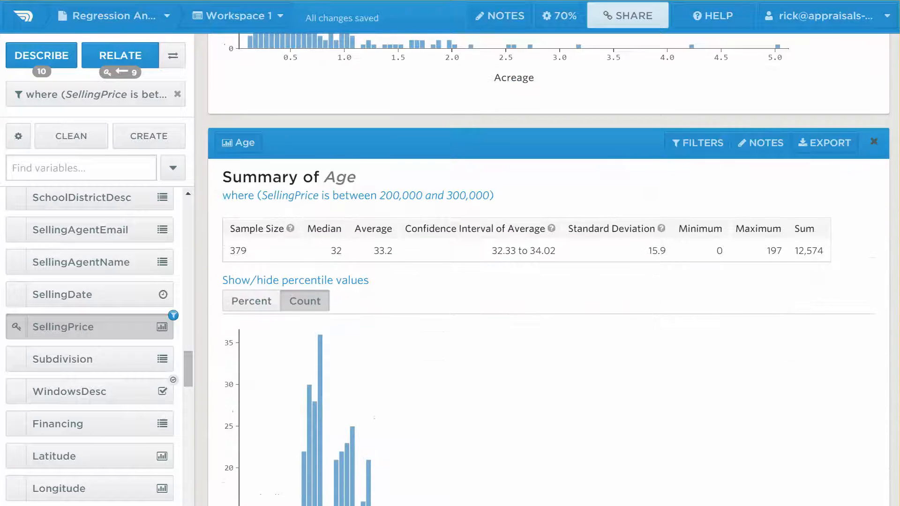
{"action": "scroll", "coordinate": [549, 268], "scroll_direction": "down", "scroll_amount": 12}
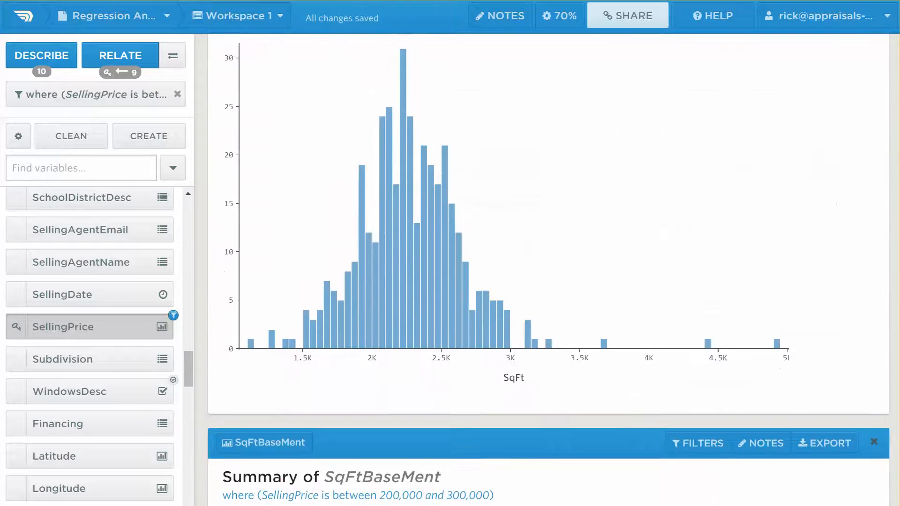
{"action": "scroll", "coordinate": [549, 269], "scroll_direction": "down", "scroll_amount": 20}
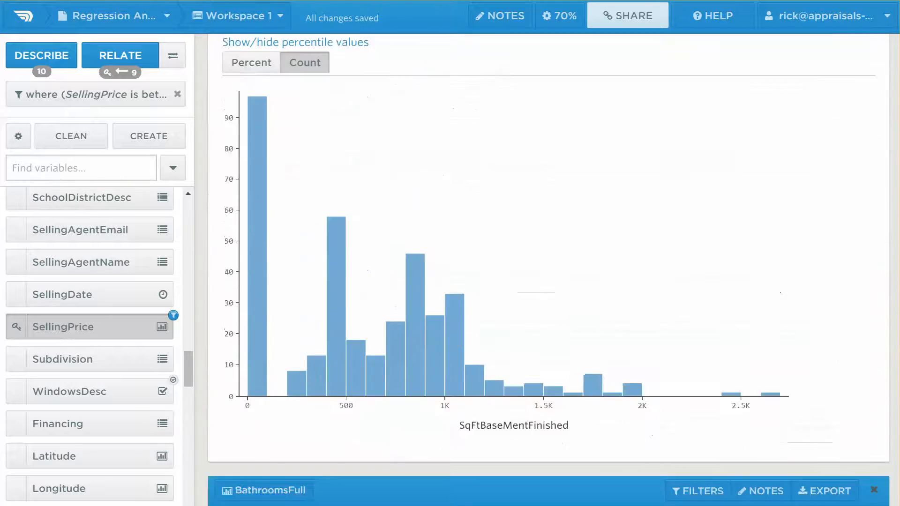
{"action": "scroll", "coordinate": [549, 269], "scroll_direction": "down", "scroll_amount": 1}
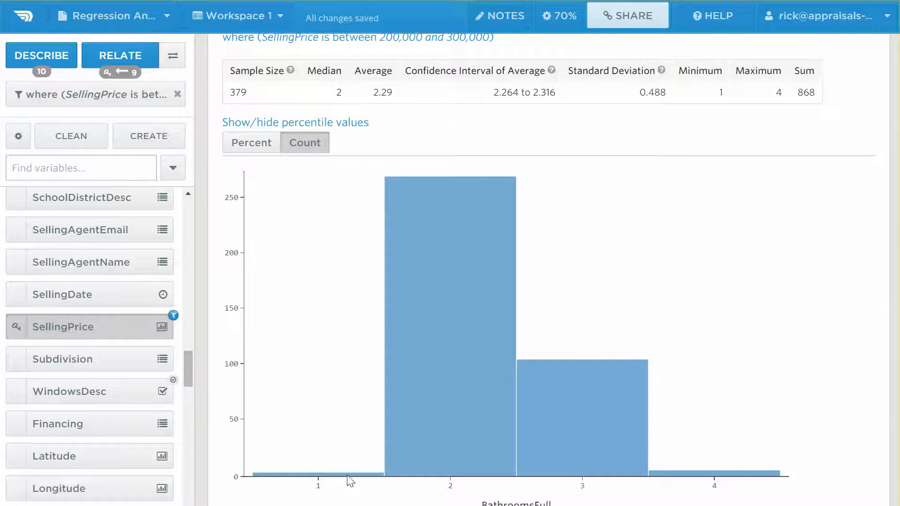
{"action": "mouse_move", "coordinate": [339, 476]}
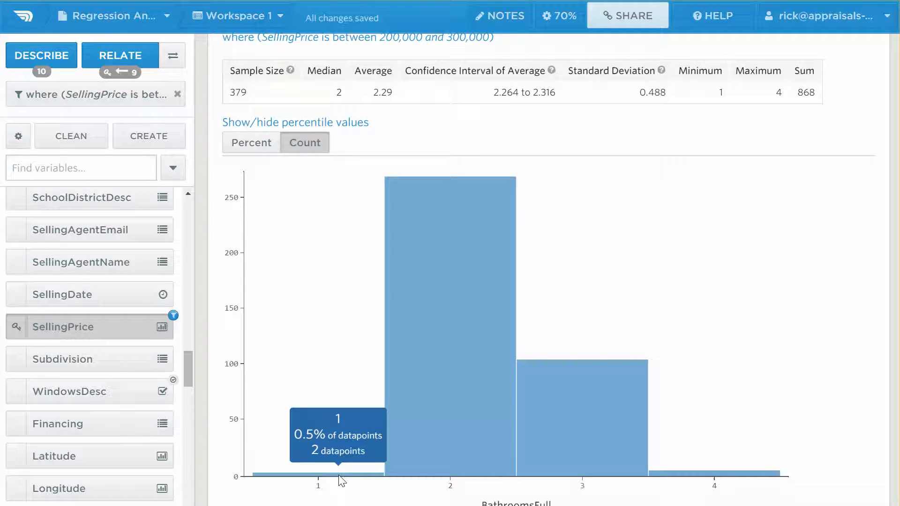
{"action": "mouse_move", "coordinate": [693, 472]}
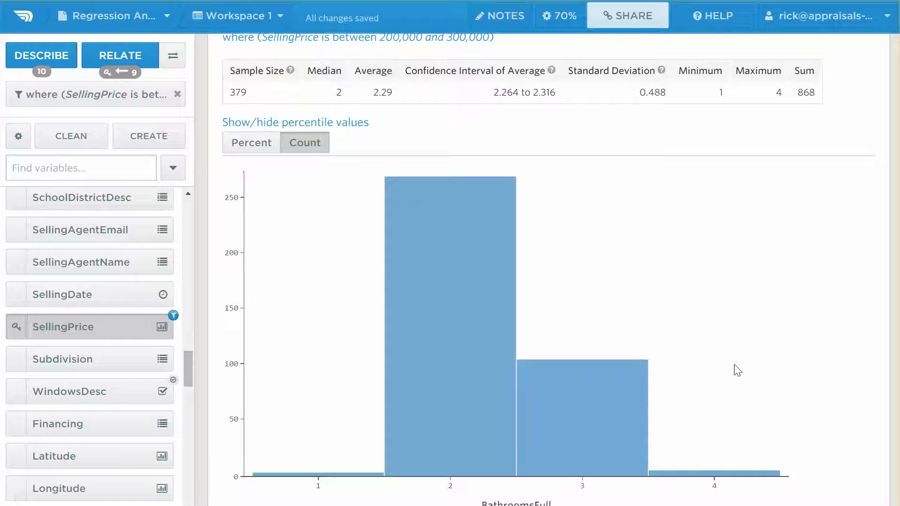
{"action": "scroll", "coordinate": [549, 270], "scroll_direction": "down", "scroll_amount": 10}
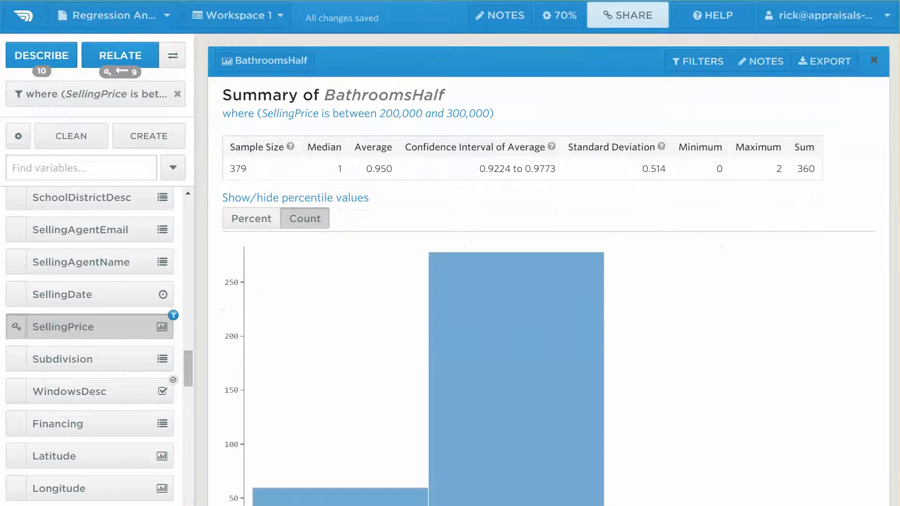
{"action": "scroll", "coordinate": [528, 492], "scroll_direction": "down", "scroll_amount": 6}
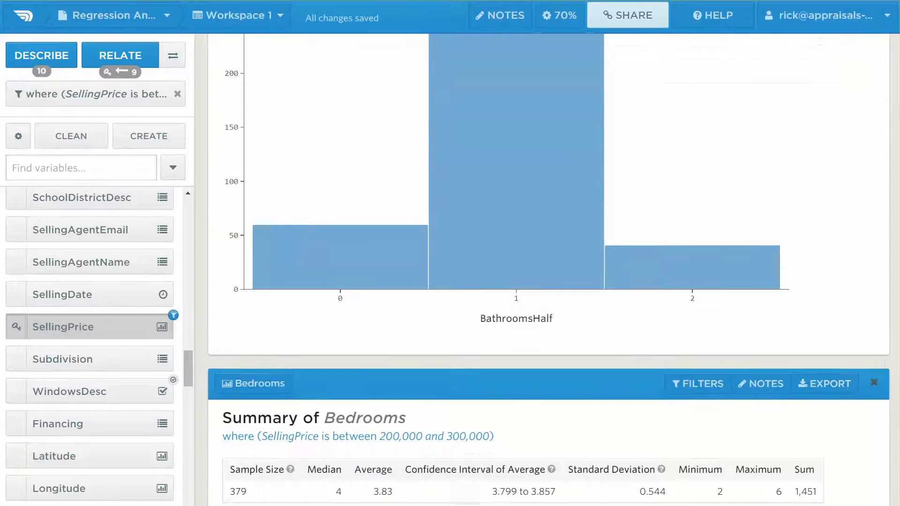
{"action": "scroll", "coordinate": [749, 461], "scroll_direction": "down", "scroll_amount": 9}
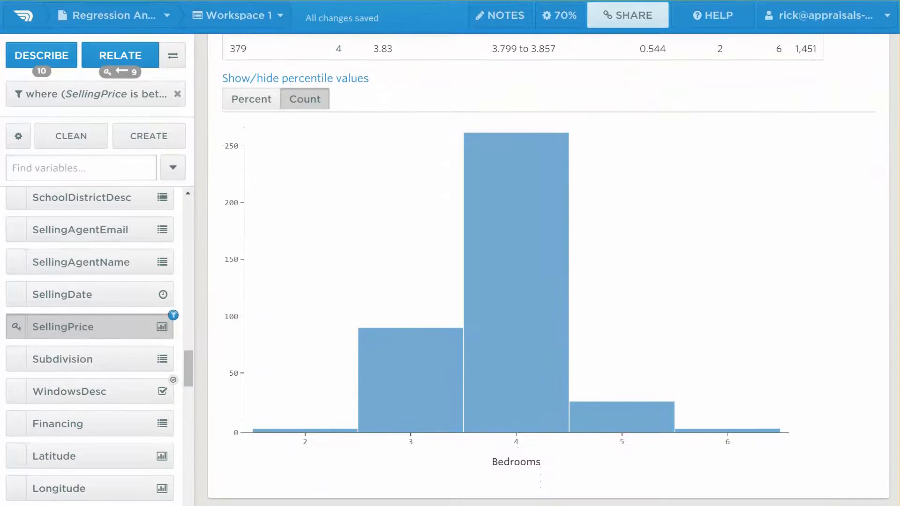
{"action": "mouse_move", "coordinate": [732, 436]}
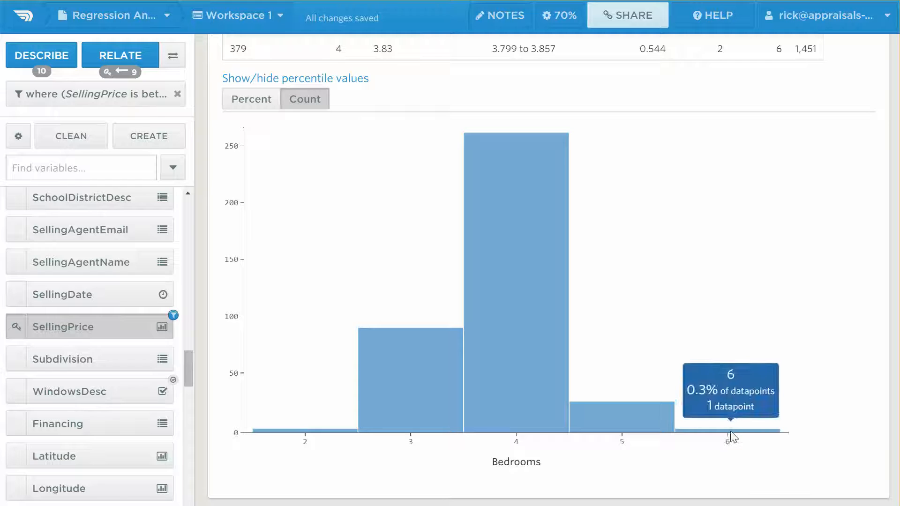
{"action": "scroll", "coordinate": [549, 270], "scroll_direction": "down", "scroll_amount": 10}
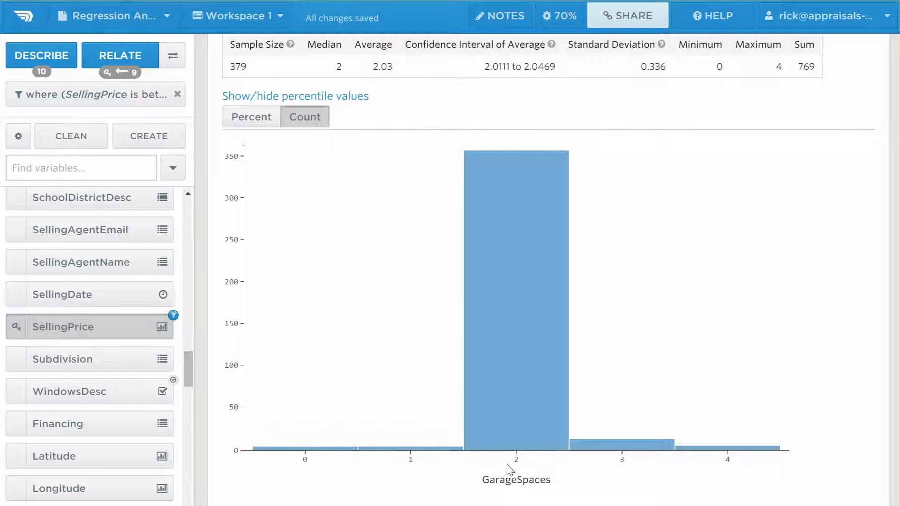
{"action": "mouse_move", "coordinate": [534, 373]}
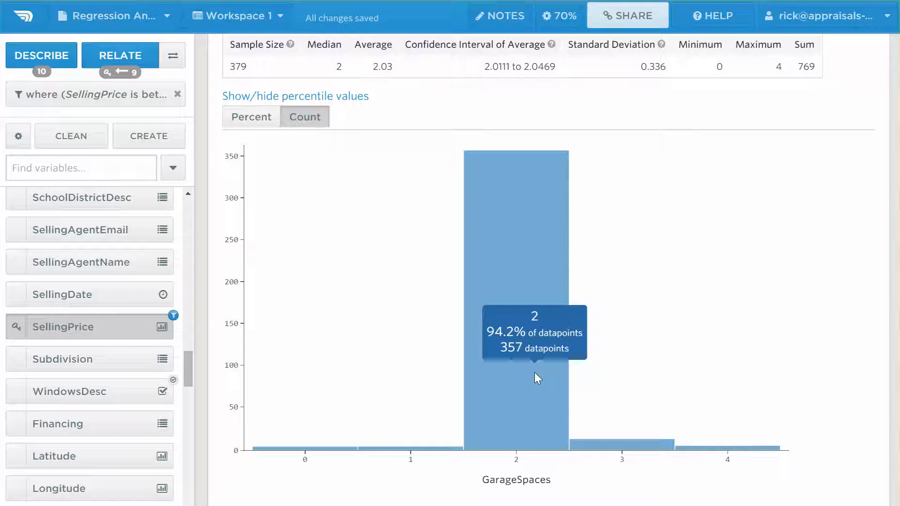
{"action": "scroll", "coordinate": [549, 291], "scroll_direction": "down", "scroll_amount": 10}
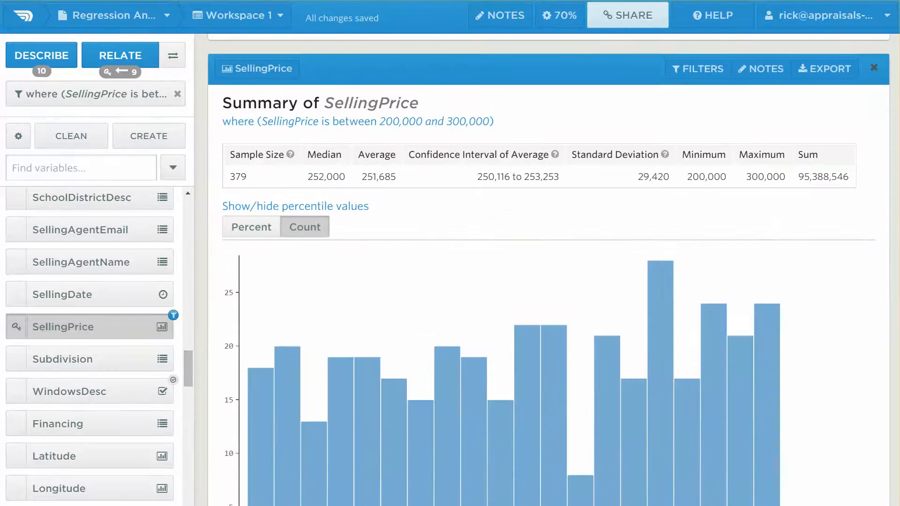
{"action": "scroll", "coordinate": [408, 225], "scroll_direction": "up", "scroll_amount": 10}
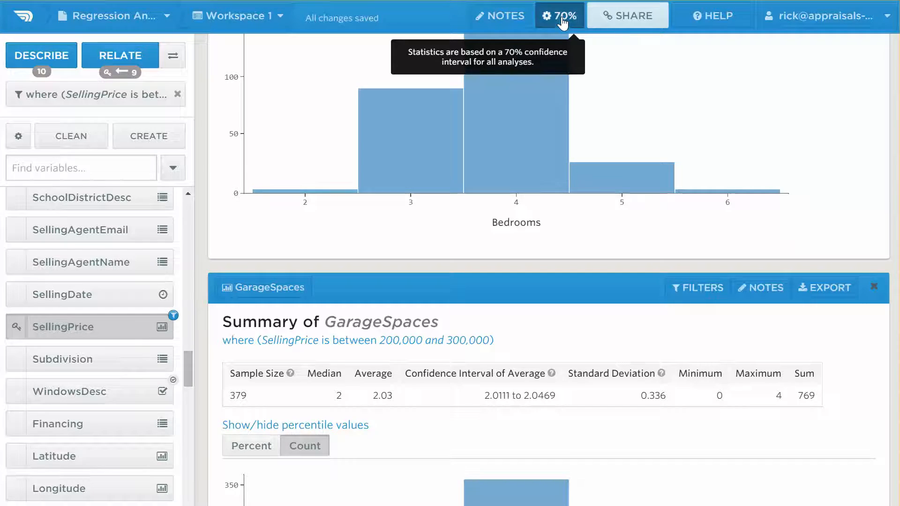
Keep the 70% confidence level and run a SellingPrice regression.
{"action": "left_click", "coordinate": [562, 17]}
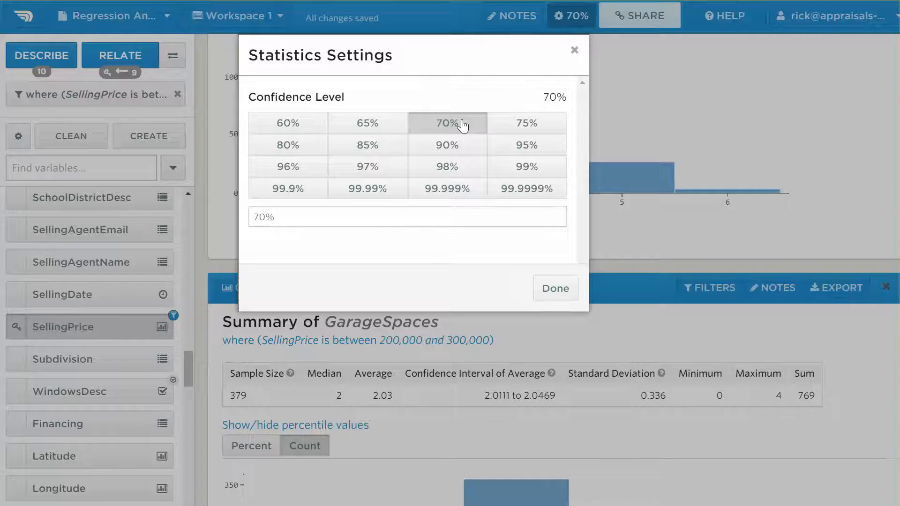
{"action": "left_click", "coordinate": [559, 290]}
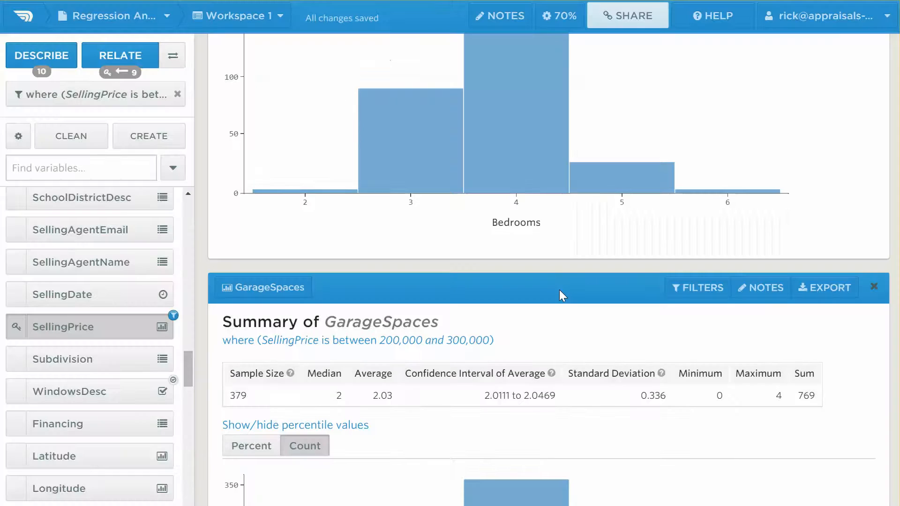
{"action": "mouse_move", "coordinate": [174, 60]}
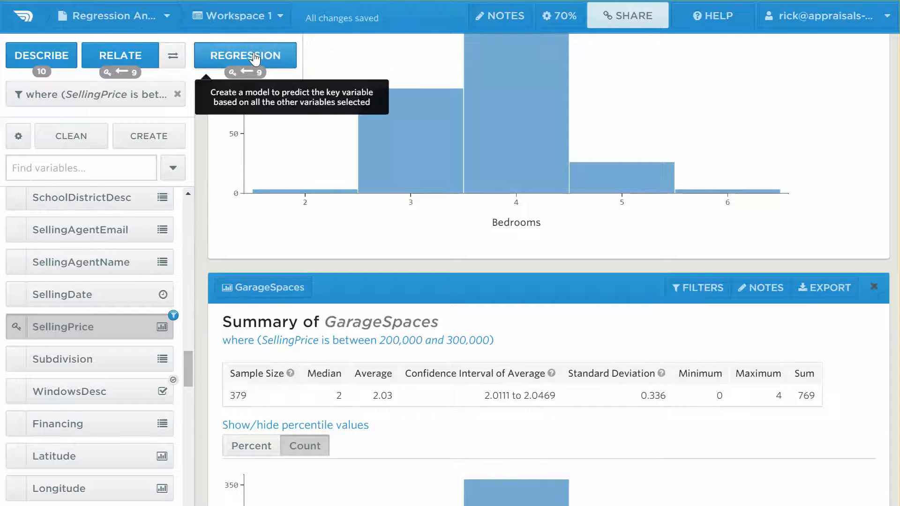
{"action": "left_click", "coordinate": [255, 58]}
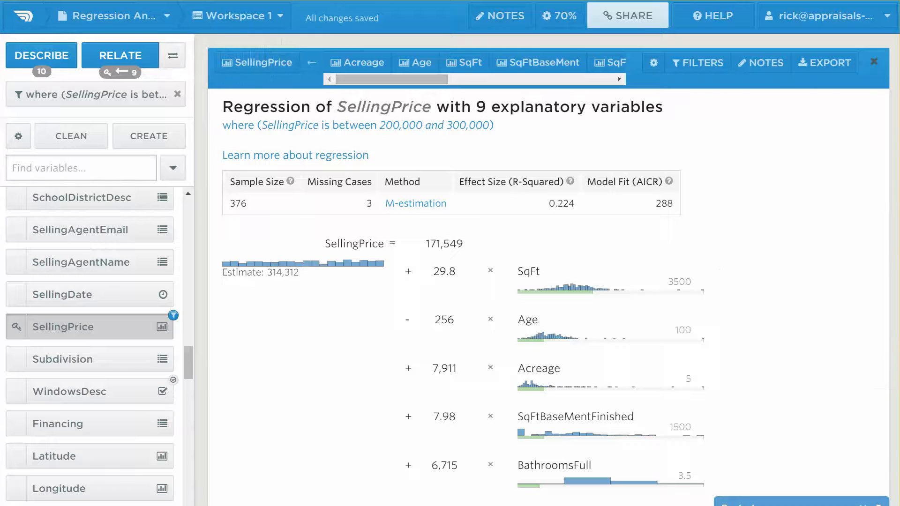
{"action": "scroll", "coordinate": [549, 267], "scroll_direction": "down", "scroll_amount": 4}
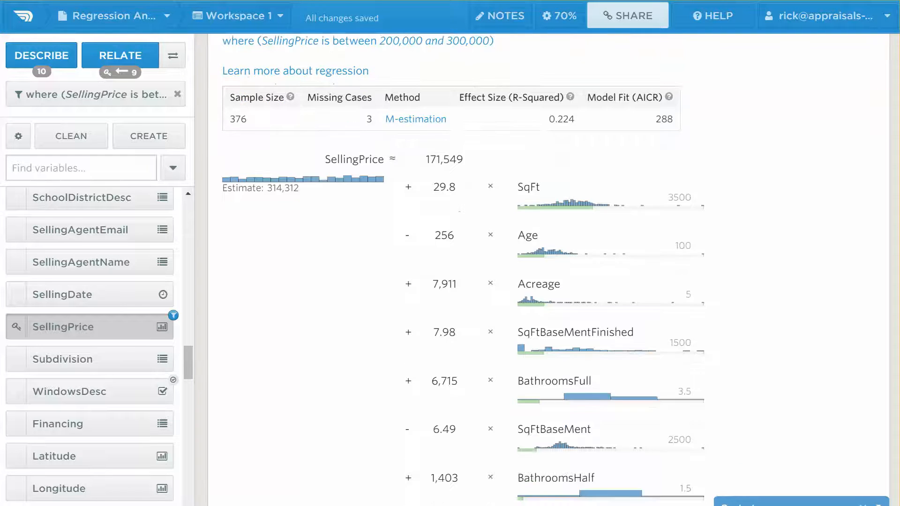
{"action": "scroll", "coordinate": [605, 361], "scroll_direction": "down", "scroll_amount": 1}
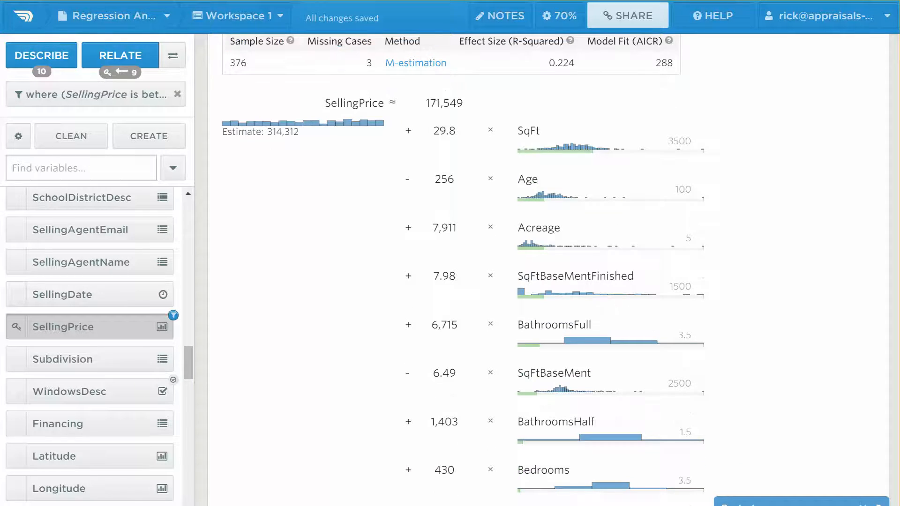
{"action": "mouse_move", "coordinate": [603, 142]}
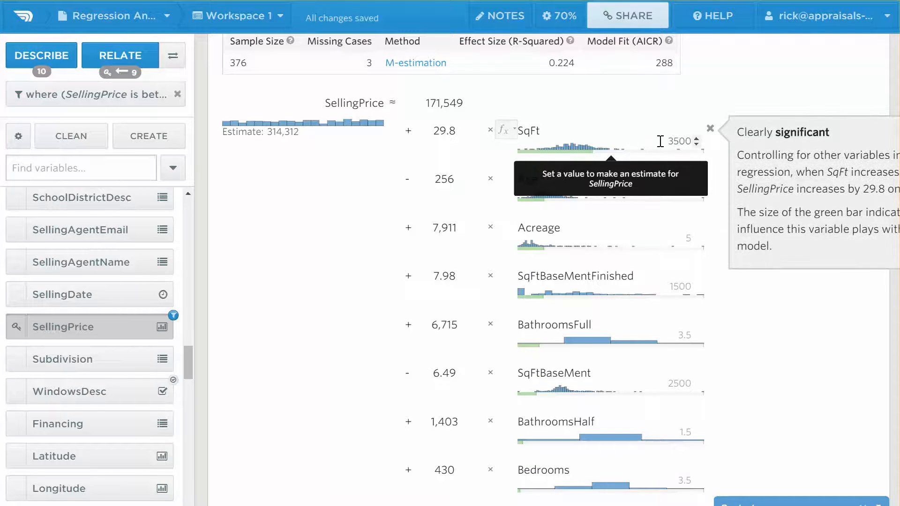
Set the estimate inputs SqFt to 2805, Age to 28 and Acreage to 0.337.
{"action": "left_click", "coordinate": [679, 141]}
{"action": "left_click_drag", "start_coordinate": [543, 128], "coordinate": [520, 129]}
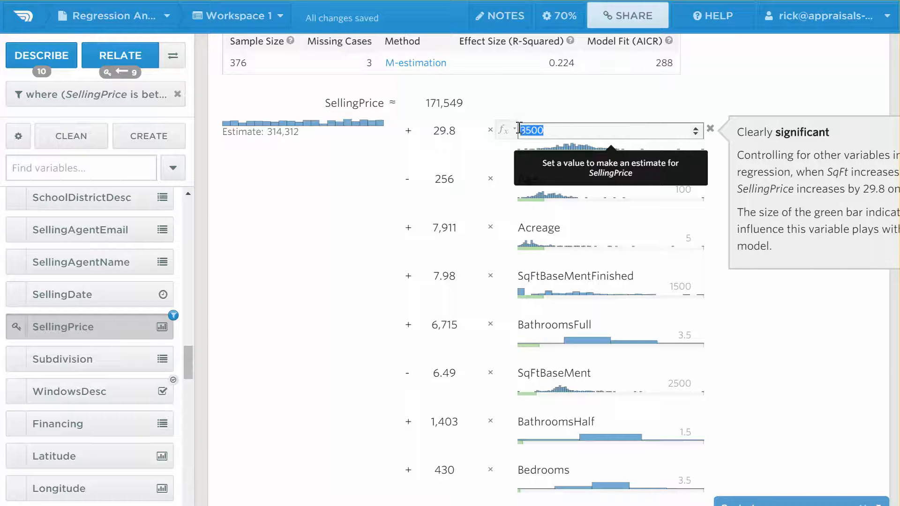
{"action": "left_click", "coordinate": [309, 196]}
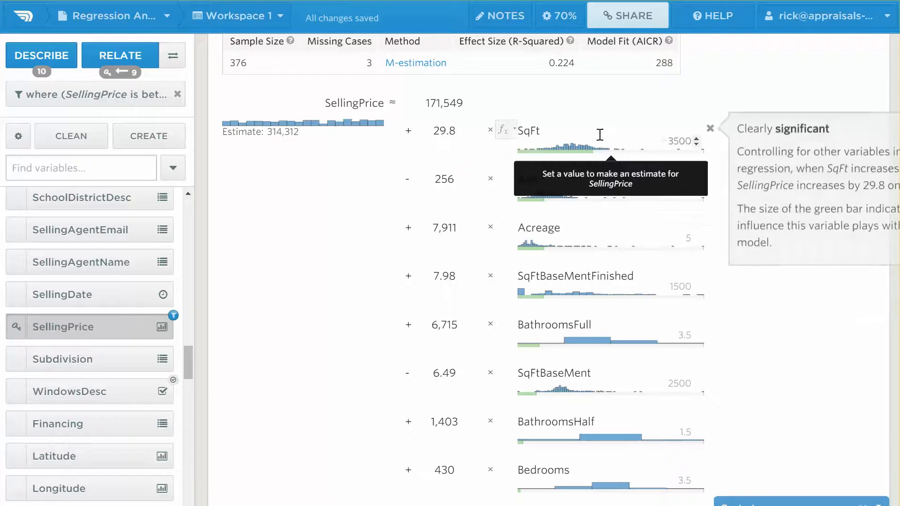
{"action": "left_click", "coordinate": [661, 138]}
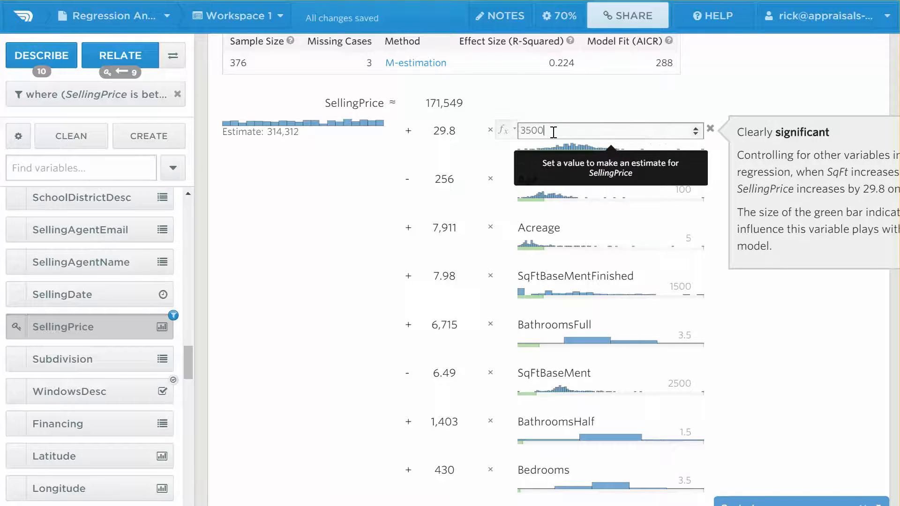
{"action": "left_click_drag", "start_coordinate": [545, 131], "coordinate": [518, 141]}
{"action": "type", "text": "2805"}
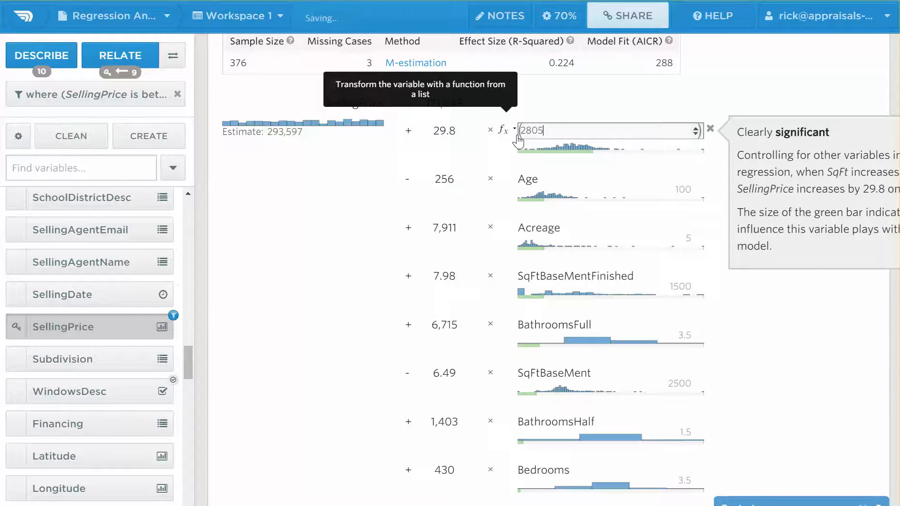
{"action": "key", "text": "Tab"}
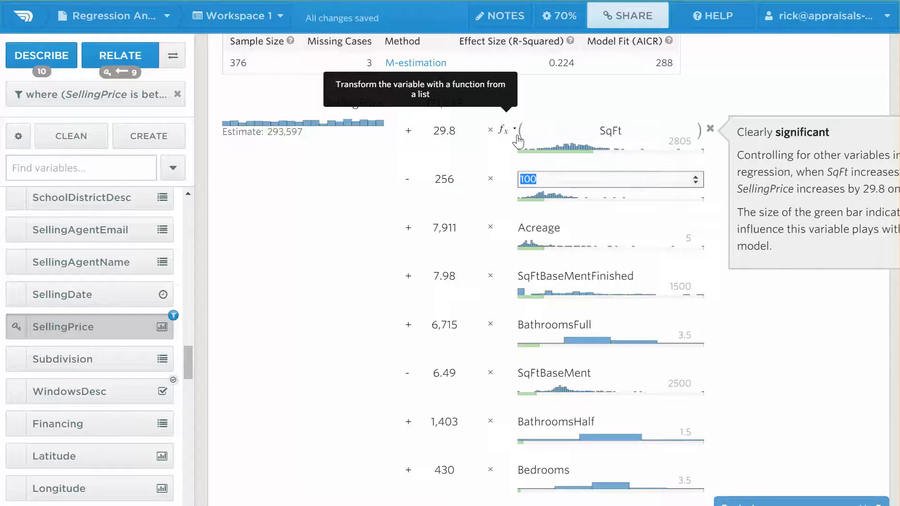
{"action": "type", "text": "28"}
{"action": "key", "text": "Tab"}
{"action": "type", "text": "0.337"}
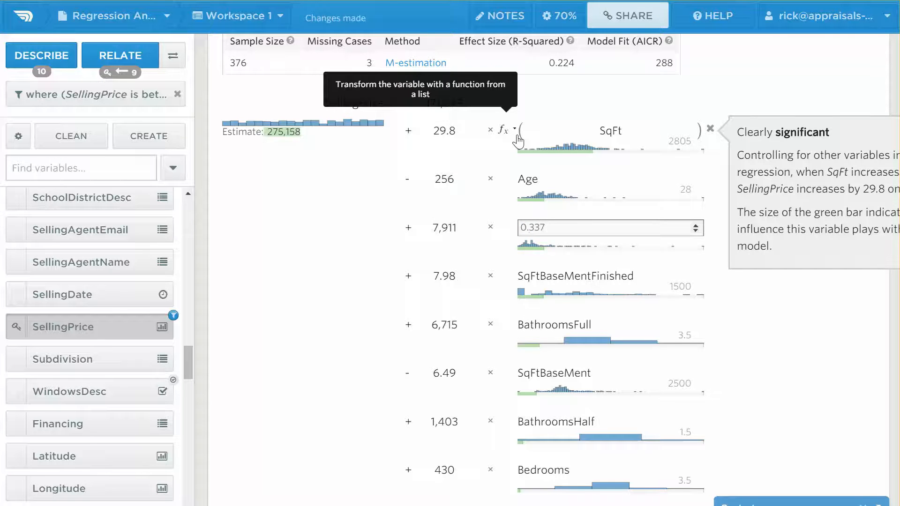
{"action": "key", "text": "Tab"}
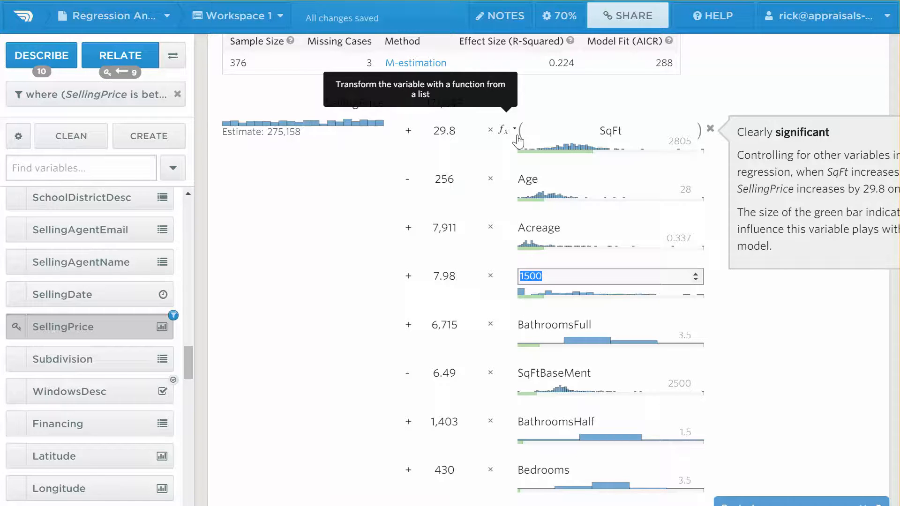
Set SqFtBaseMentFinished to 0, BathroomsFull to 2 and SqFtBaseMent to 1685.
{"action": "left_click", "coordinate": [305, 233]}
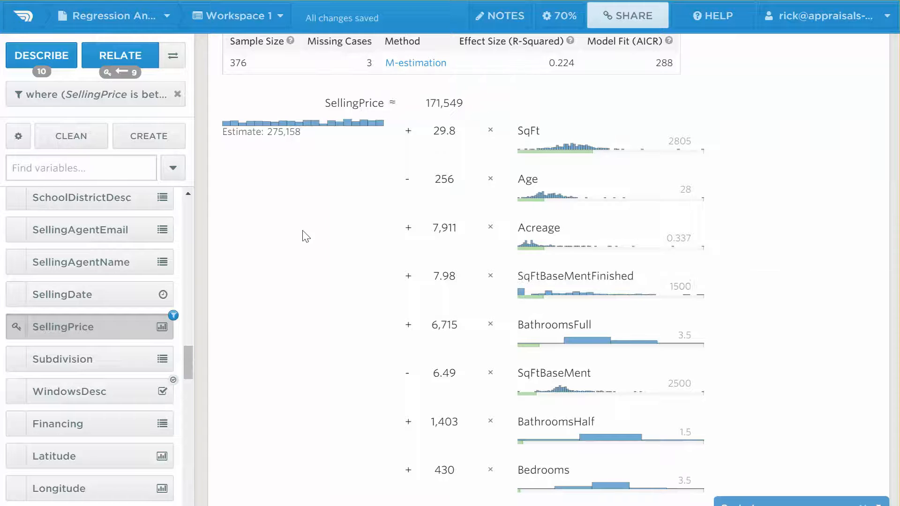
{"action": "left_click", "coordinate": [642, 280]}
{"action": "key", "text": "BackSpace"}
{"action": "key", "text": "BackSpace"}
{"action": "key", "text": "BackSpace"}
{"action": "key", "text": "BackSpace"}
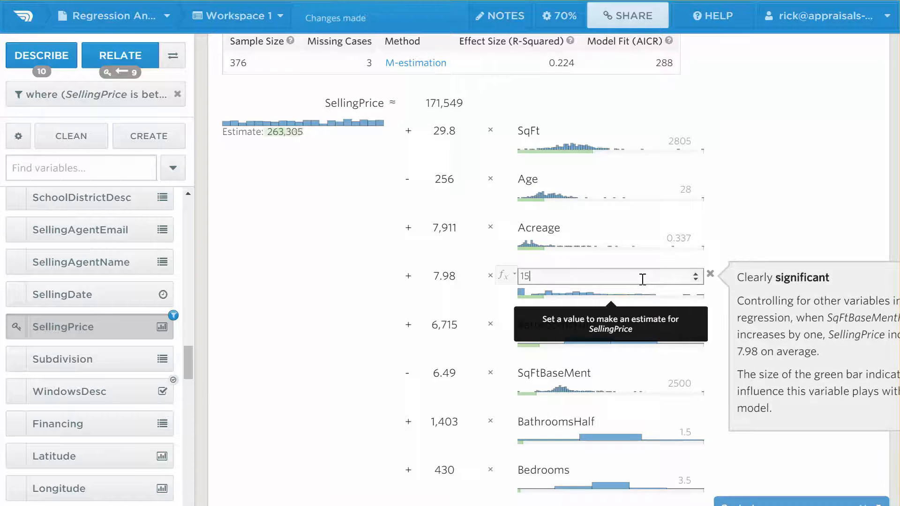
{"action": "type", "text": "0"}
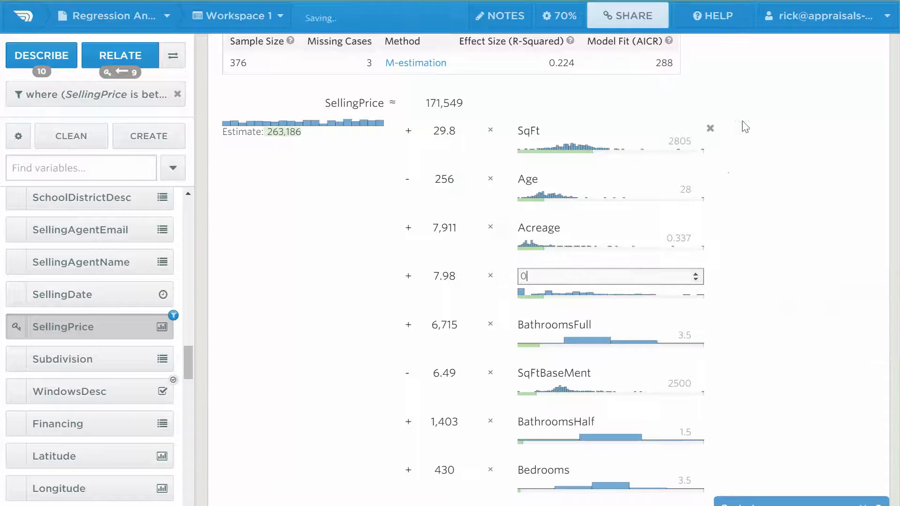
{"action": "key", "text": "Tab"}
{"action": "type", "text": "2"}
{"action": "key", "text": "Tab"}
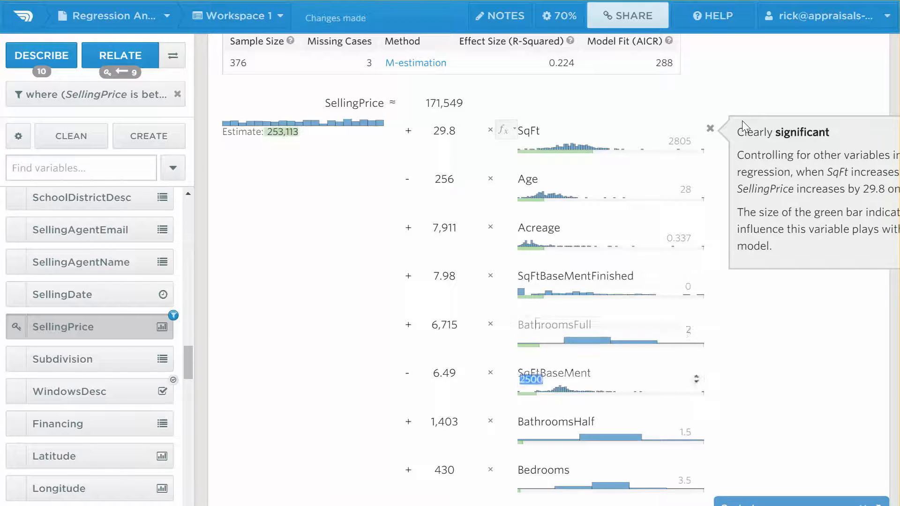
{"action": "type", "text": "1685"}
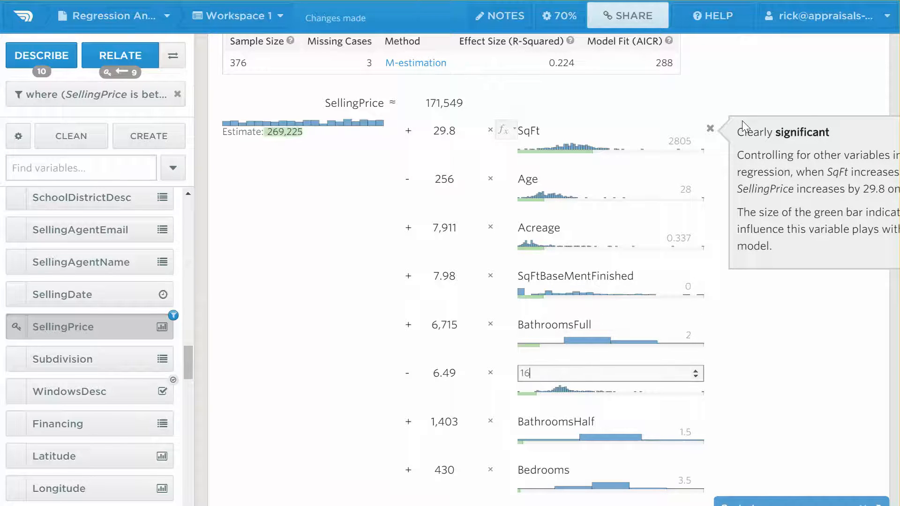
{"action": "key", "text": "Tab"}
Set BathroomsHalf to 1, Bedrooms to 4 and GarageSpaces to 2.
{"action": "type", "text": "1"}
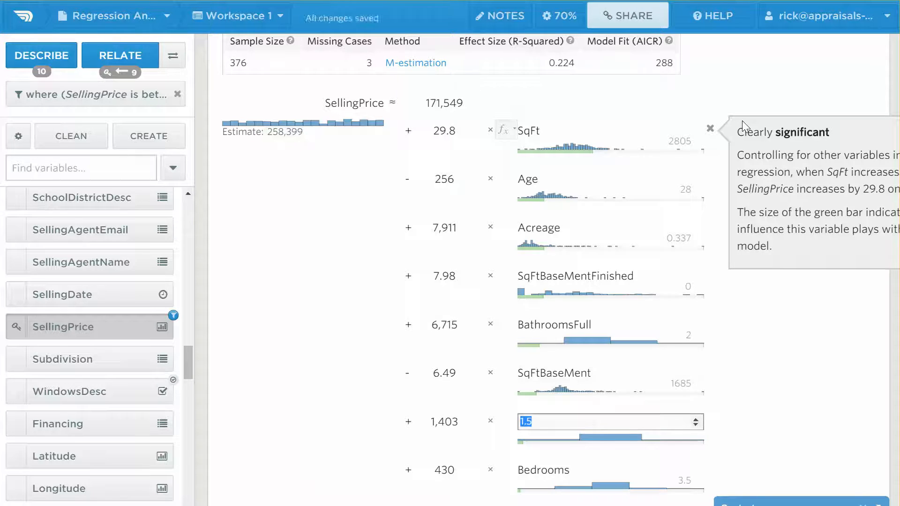
{"action": "key", "text": "Tab"}
{"action": "type", "text": "4"}
{"action": "key", "text": "Tab"}
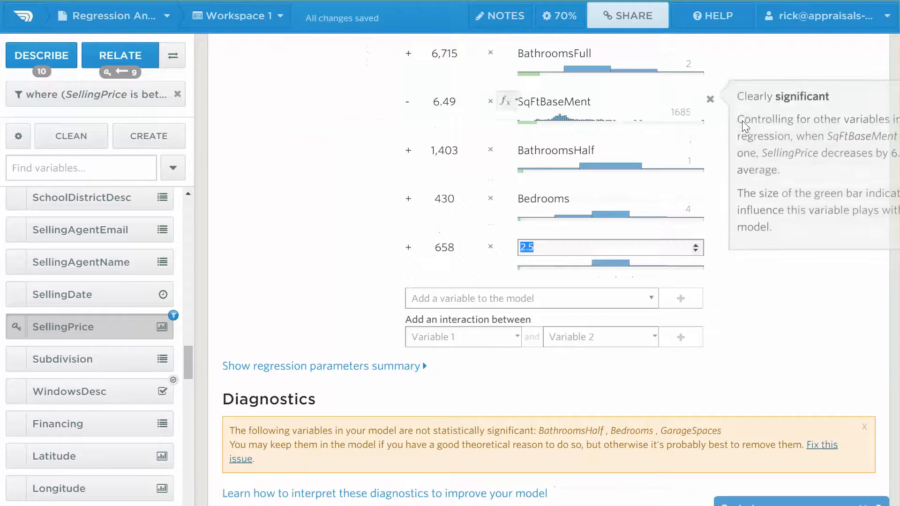
{"action": "type", "text": "2"}
{"action": "key", "text": "Tab"}
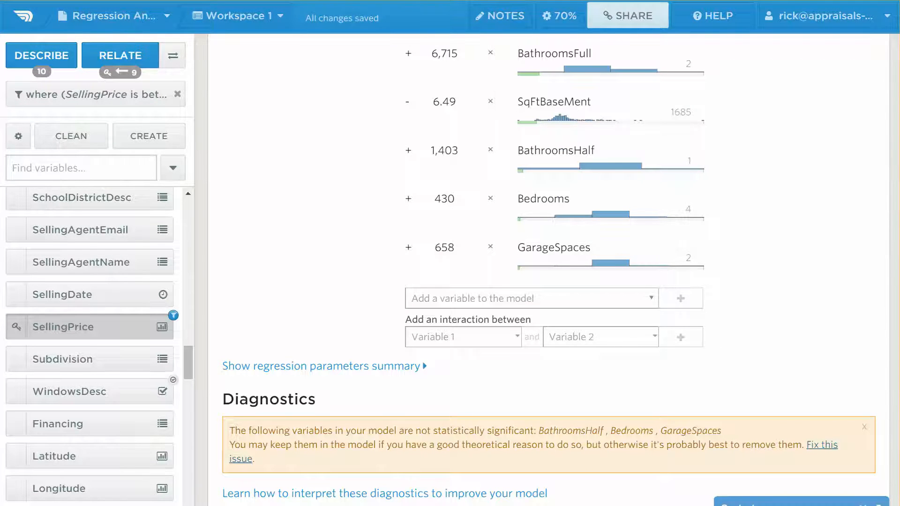
{"action": "scroll", "coordinate": [548, 269], "scroll_direction": "up", "scroll_amount": 5}
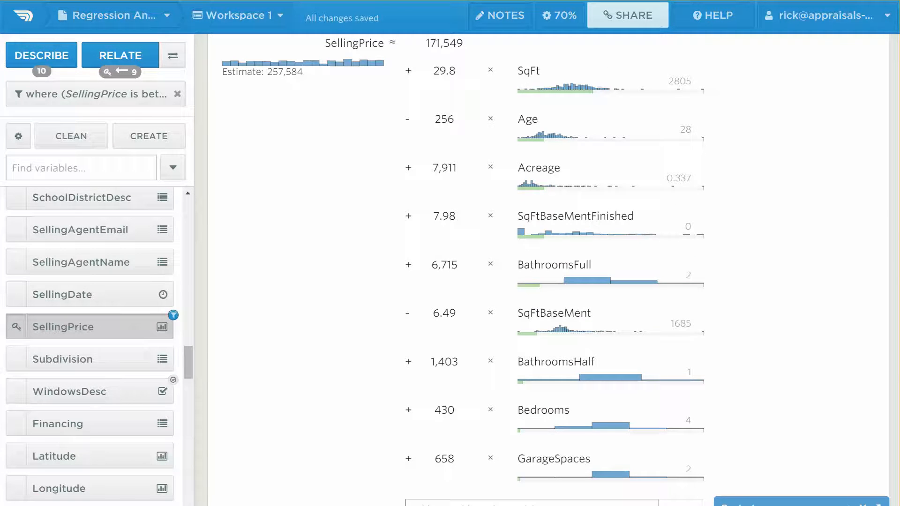
{"action": "scroll", "coordinate": [290, 246], "scroll_direction": "up", "scroll_amount": 4}
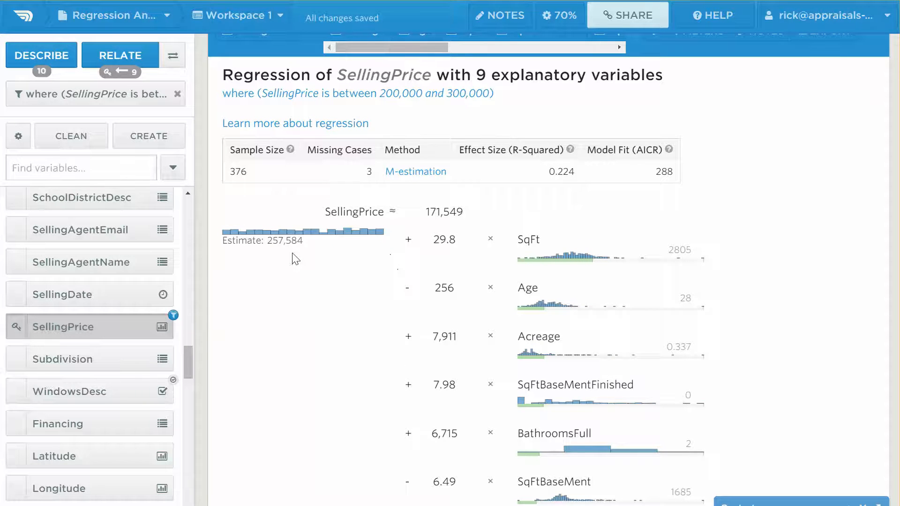
{"action": "mouse_move", "coordinate": [295, 240]}
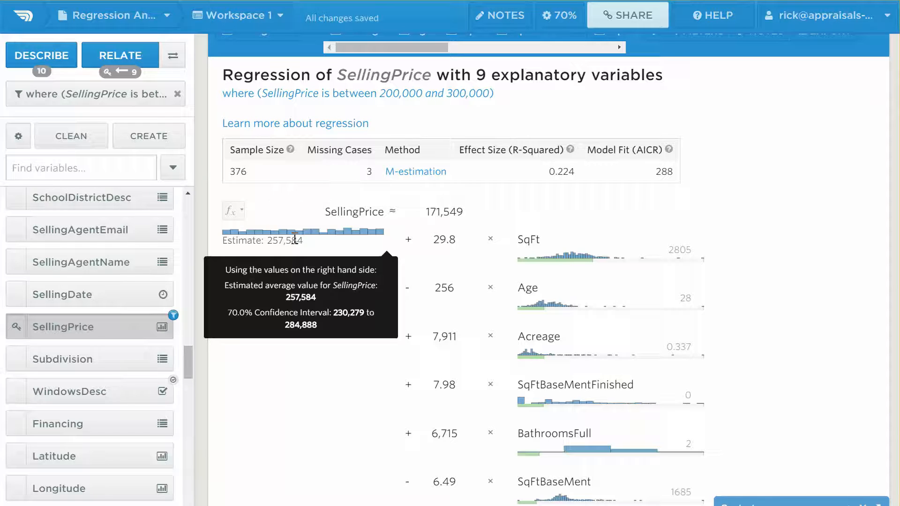
{"action": "mouse_move", "coordinate": [434, 247]}
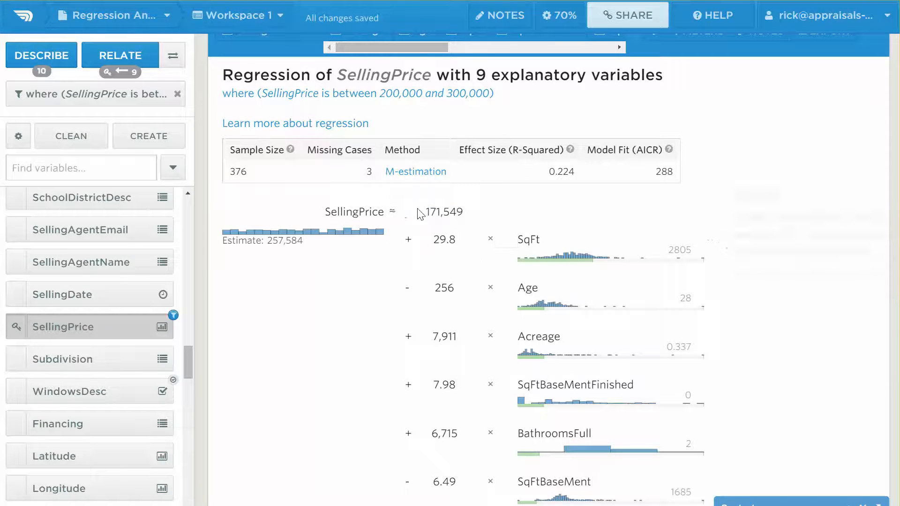
{"action": "mouse_move", "coordinate": [429, 214]}
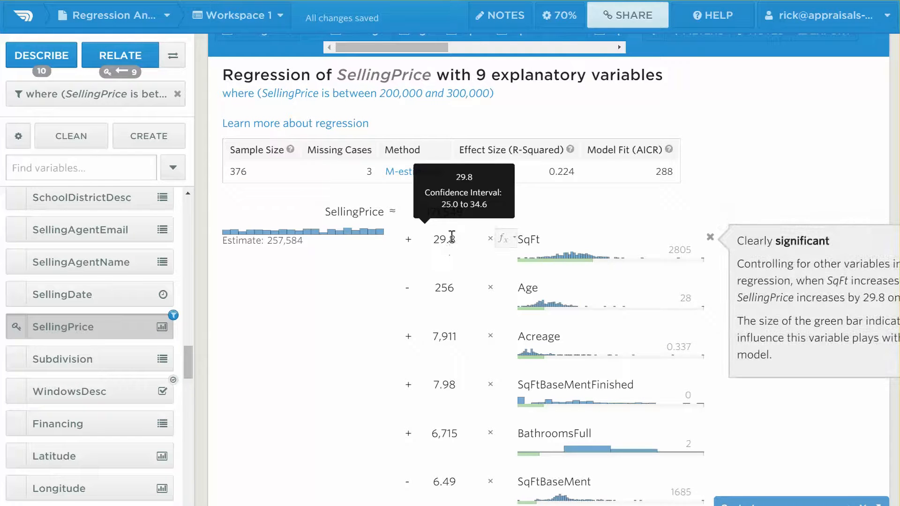
{"action": "mouse_move", "coordinate": [452, 289]}
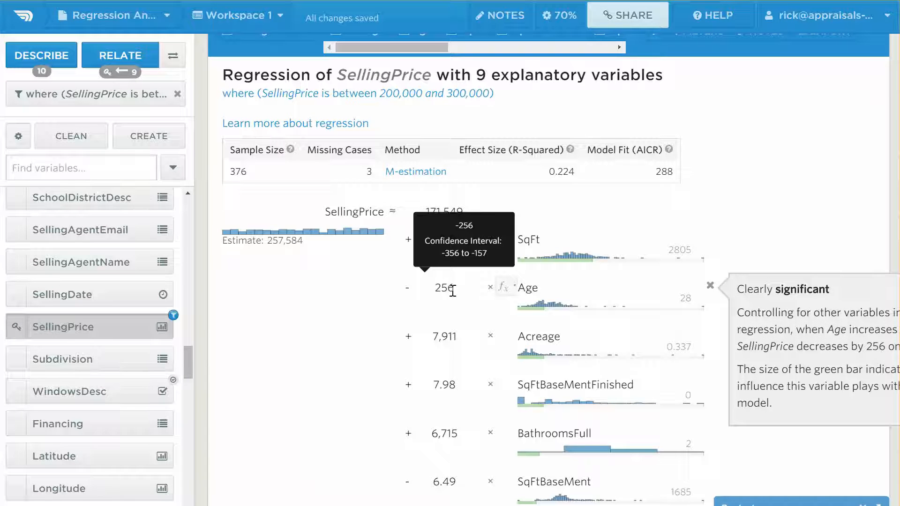
{"action": "mouse_move", "coordinate": [462, 337]}
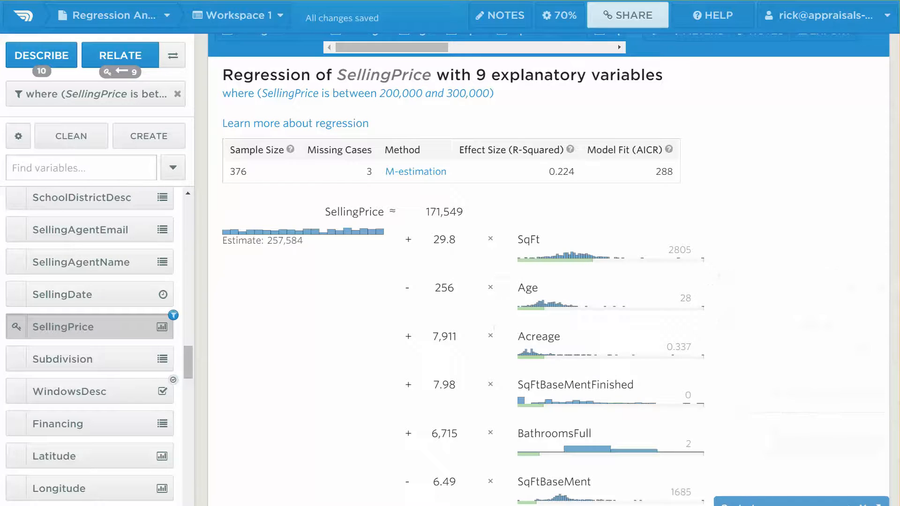
{"action": "scroll", "coordinate": [464, 267], "scroll_direction": "down", "scroll_amount": 3}
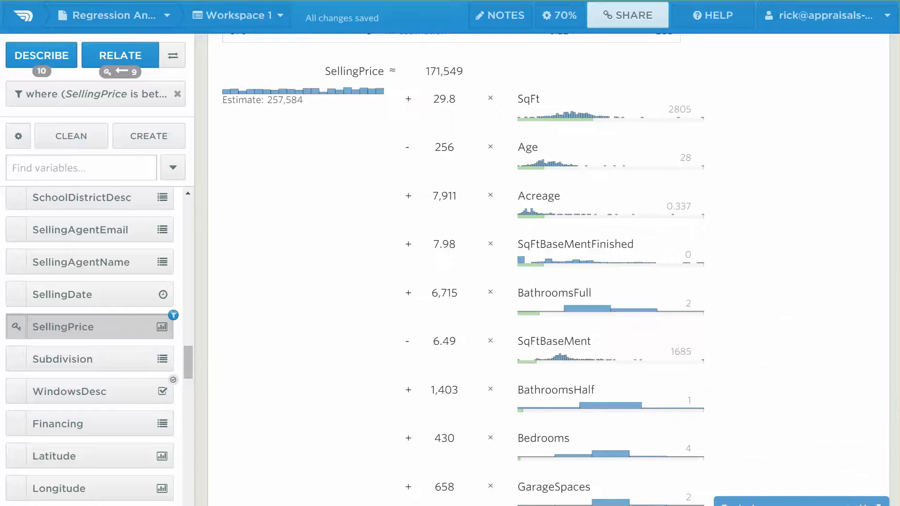
{"action": "scroll", "coordinate": [469, 268], "scroll_direction": "down", "scroll_amount": 3}
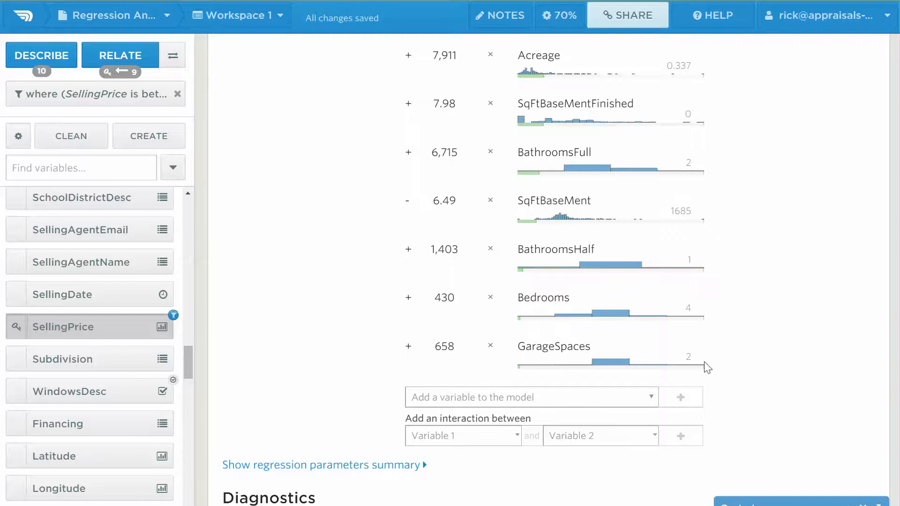
{"action": "mouse_move", "coordinate": [625, 345]}
{"action": "scroll", "coordinate": [549, 282], "scroll_direction": "down", "scroll_amount": 5}
{"action": "scroll", "coordinate": [548, 282], "scroll_direction": "down", "scroll_amount": 20}
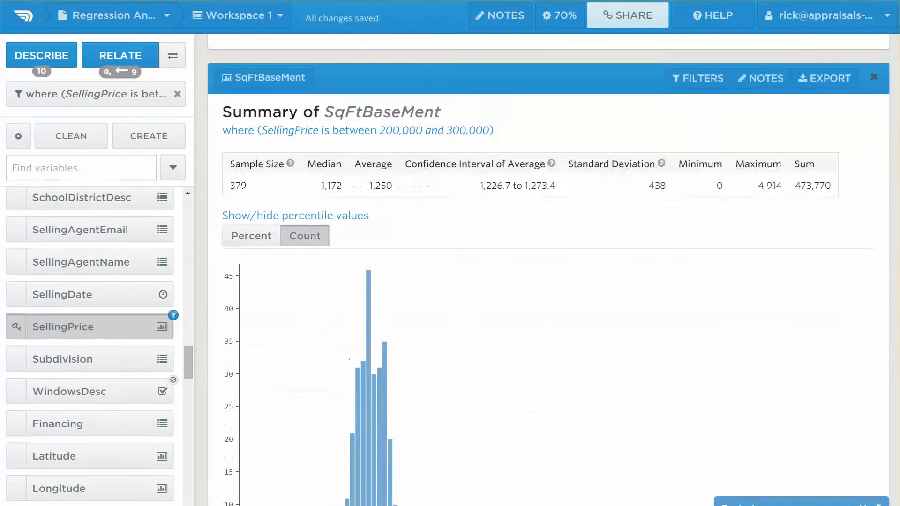
{"action": "scroll", "coordinate": [548, 282], "scroll_direction": "down", "scroll_amount": 20}
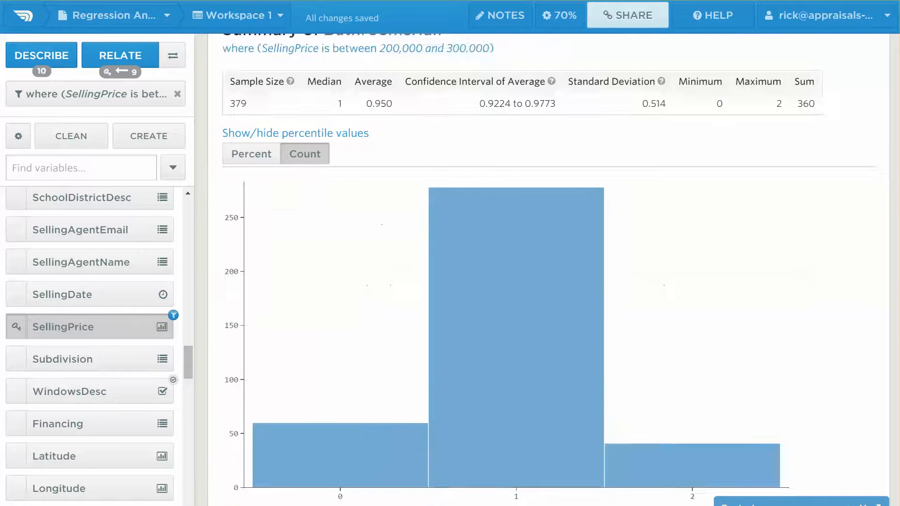
{"action": "scroll", "coordinate": [548, 282], "scroll_direction": "down", "scroll_amount": 18}
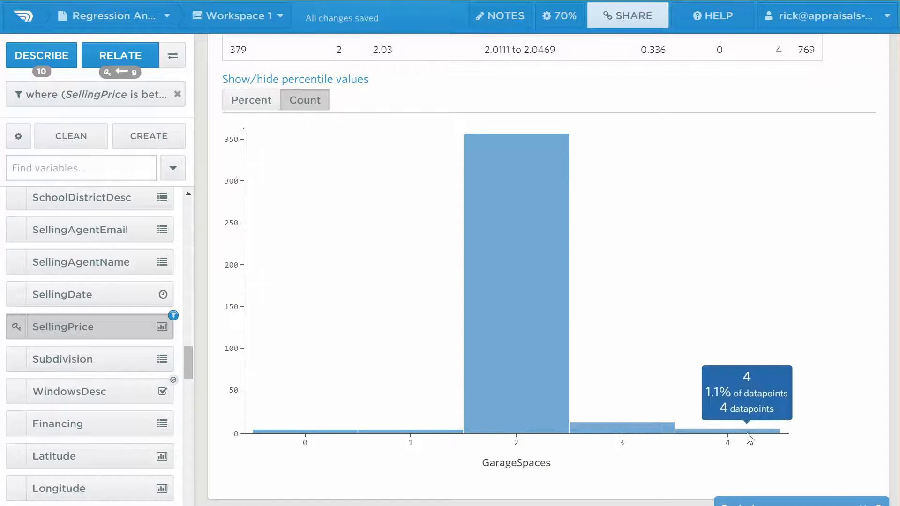
{"action": "mouse_move", "coordinate": [642, 436]}
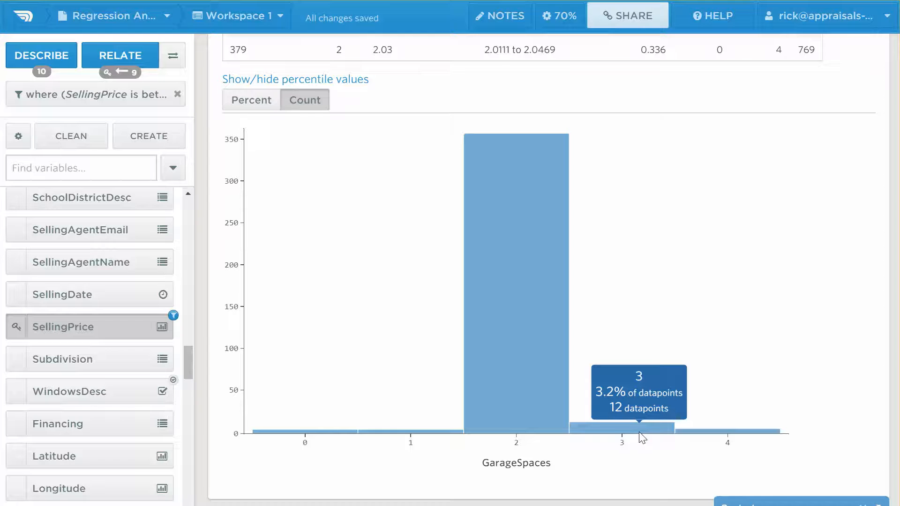
{"action": "mouse_move", "coordinate": [425, 436]}
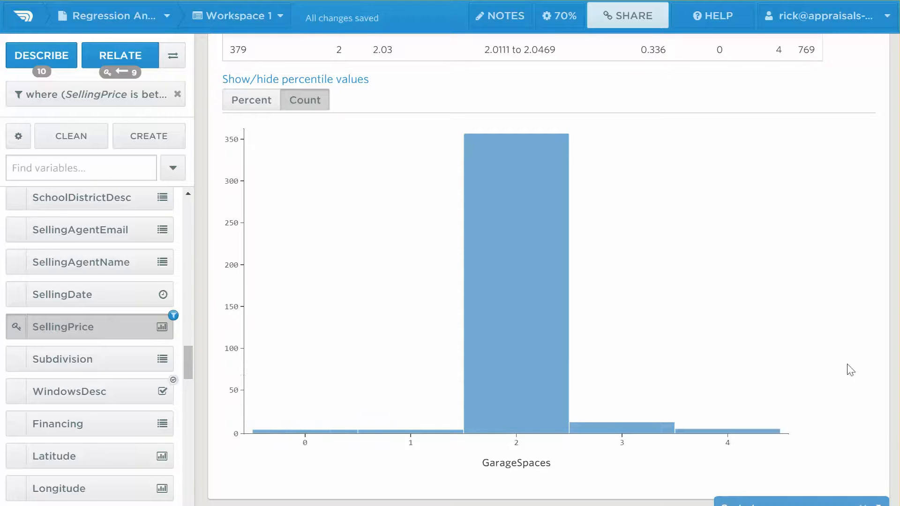
{"action": "mouse_move", "coordinate": [548, 418]}
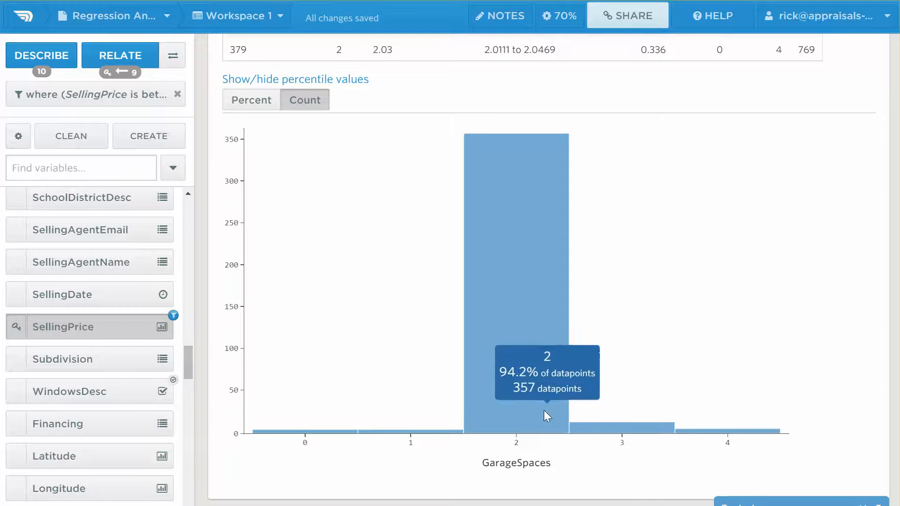
{"action": "scroll", "coordinate": [877, 244], "scroll_direction": "up", "scroll_amount": 20}
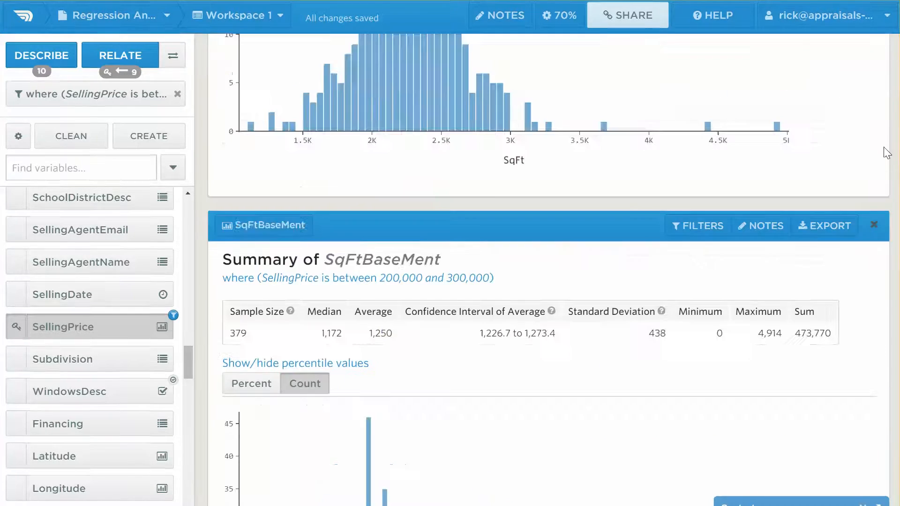
{"action": "scroll", "coordinate": [877, 244], "scroll_direction": "up", "scroll_amount": 3}
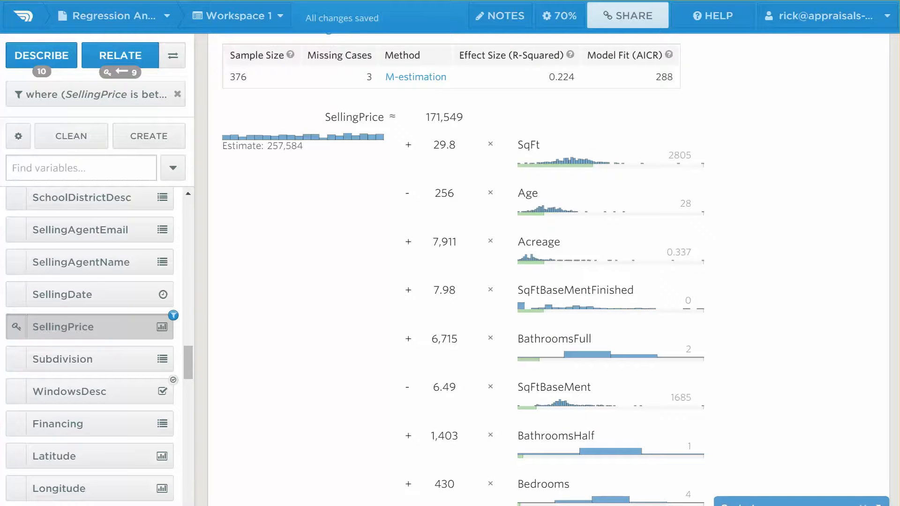
{"action": "scroll", "coordinate": [872, 243], "scroll_direction": "up", "scroll_amount": 3}
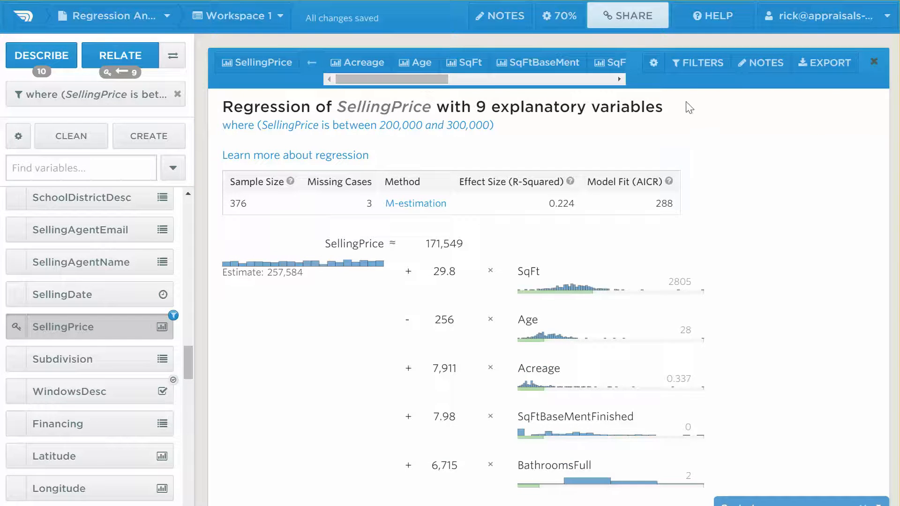
Add a second filter condition with GarageSpaces as an exact match.
{"action": "left_click", "coordinate": [694, 65]}
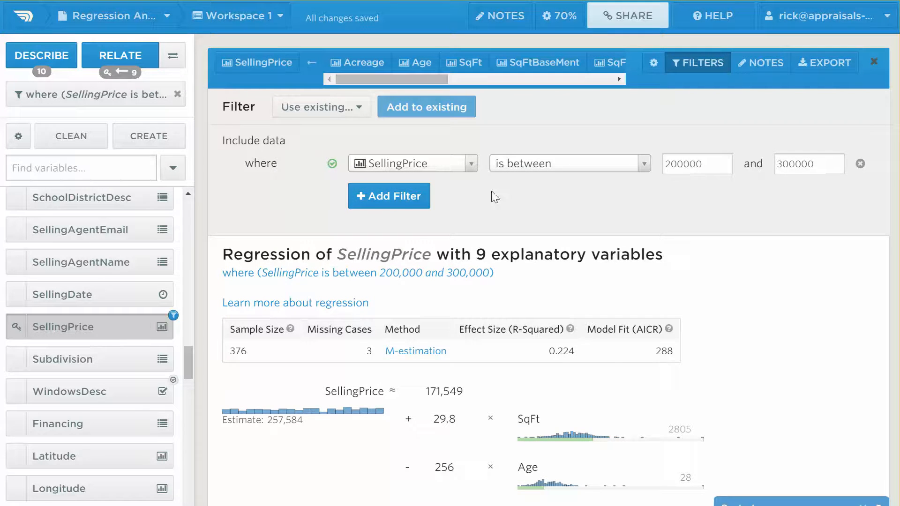
{"action": "left_click", "coordinate": [401, 201]}
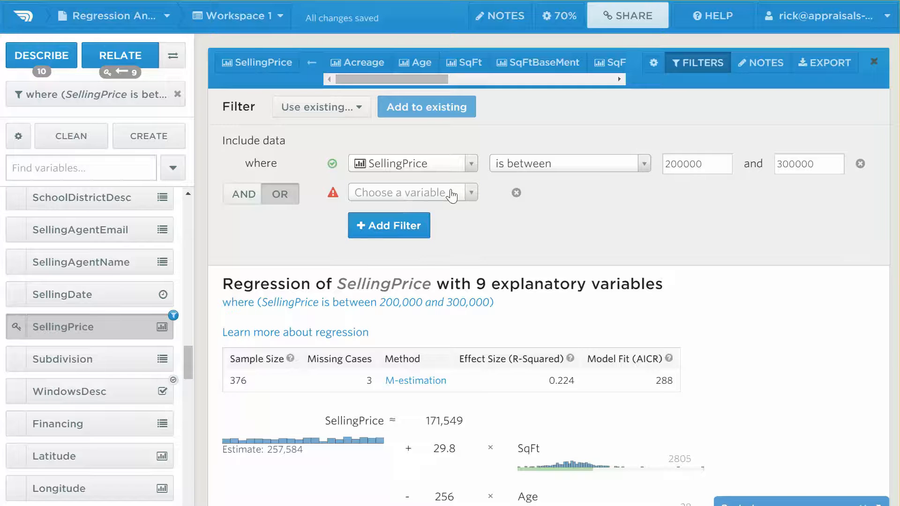
{"action": "left_click", "coordinate": [451, 194]}
{"action": "type", "text": "garage s"}
{"action": "key", "text": "BackSpace"}
{"action": "key", "text": "BackSpace"}
{"action": "type", "text": "s"}
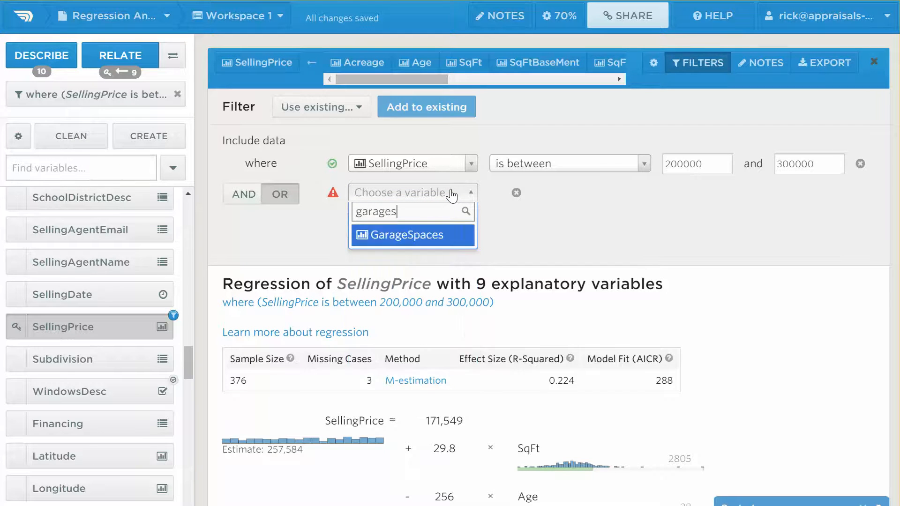
{"action": "left_click", "coordinate": [434, 238]}
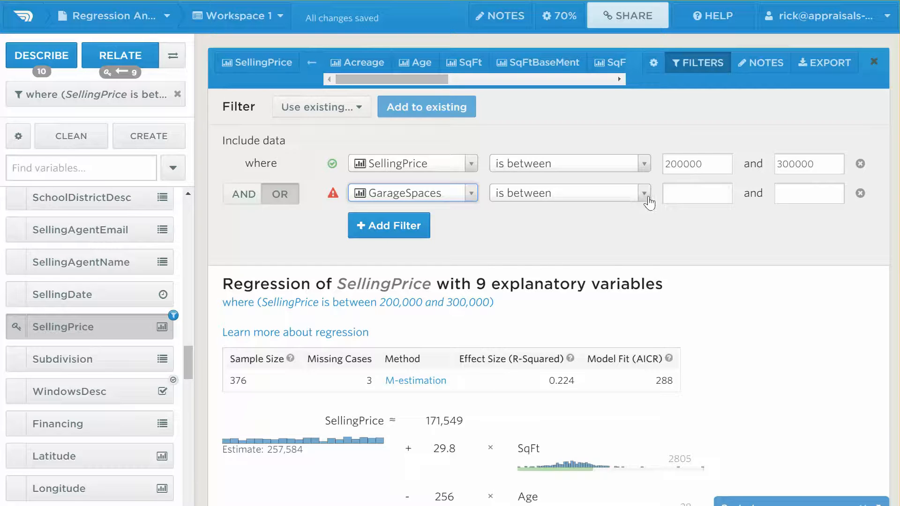
{"action": "left_click", "coordinate": [649, 199]}
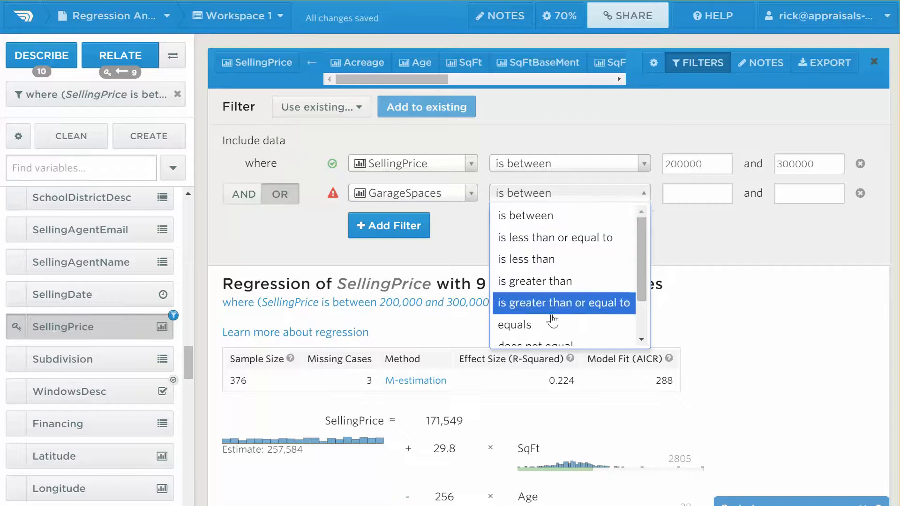
{"action": "left_click", "coordinate": [539, 325]}
Allow GarageSpaces values 2 and 3, and combine the conditions with AND.
{"action": "left_click", "coordinate": [735, 197]}
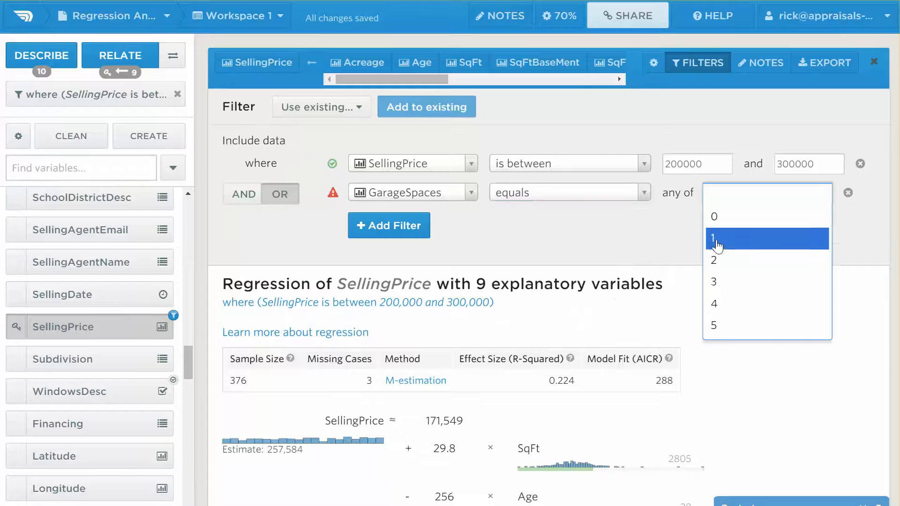
{"action": "left_click", "coordinate": [725, 260]}
{"action": "left_click", "coordinate": [758, 191]}
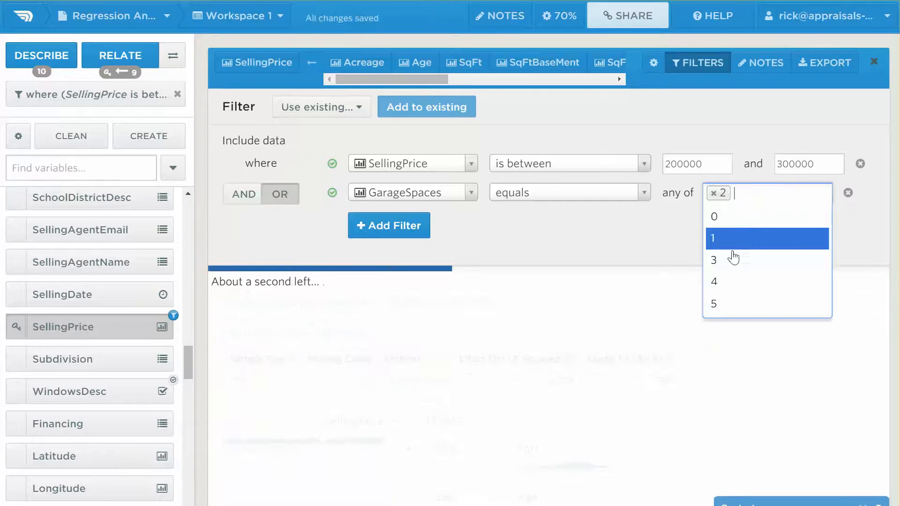
{"action": "left_click", "coordinate": [735, 260]}
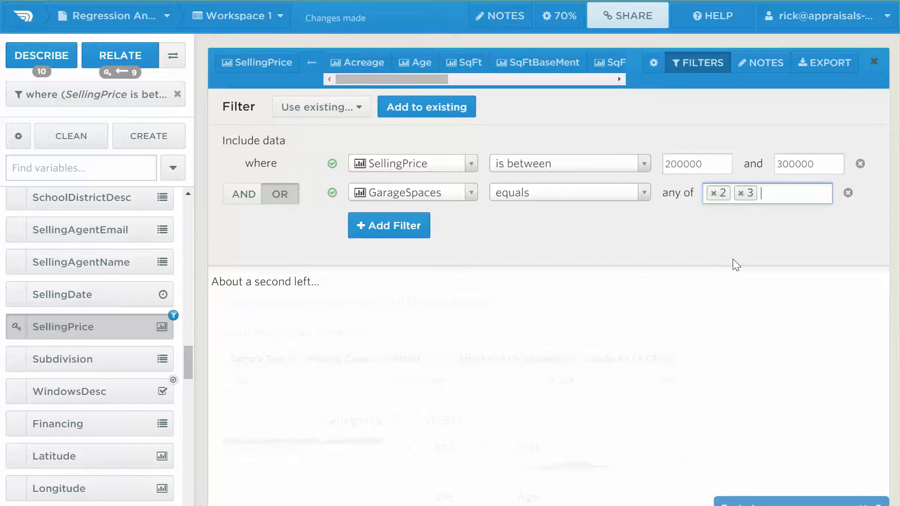
{"action": "left_click", "coordinate": [245, 199]}
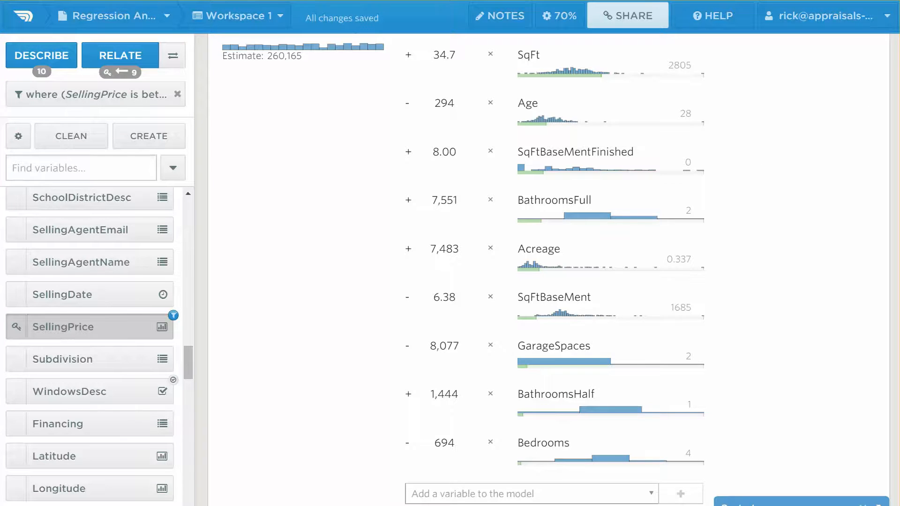
{"action": "scroll", "coordinate": [549, 272], "scroll_direction": "up", "scroll_amount": 8}
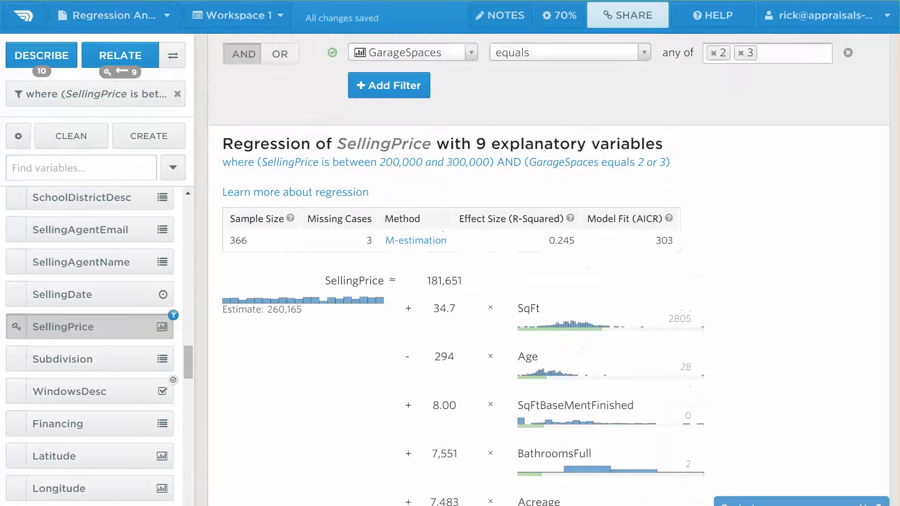
{"action": "scroll", "coordinate": [548, 272], "scroll_direction": "down", "scroll_amount": 1}
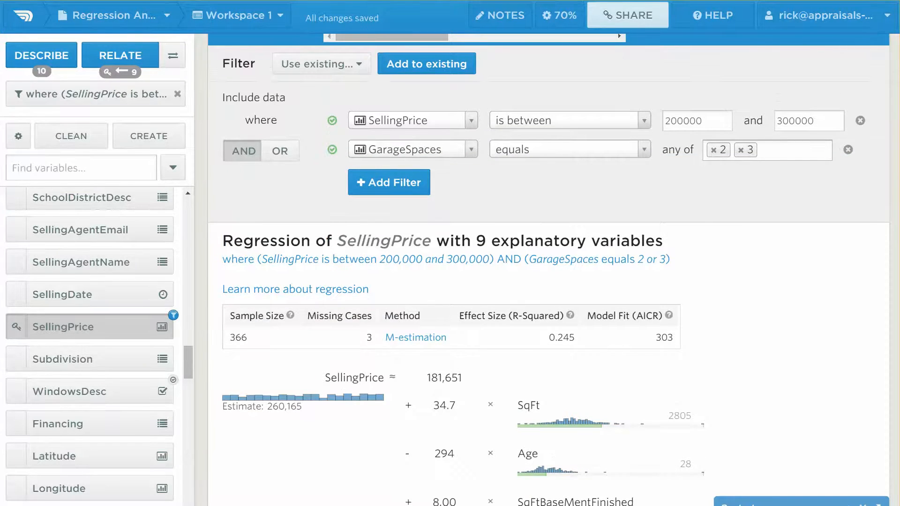
{"action": "scroll", "coordinate": [549, 272], "scroll_direction": "up", "scroll_amount": 1}
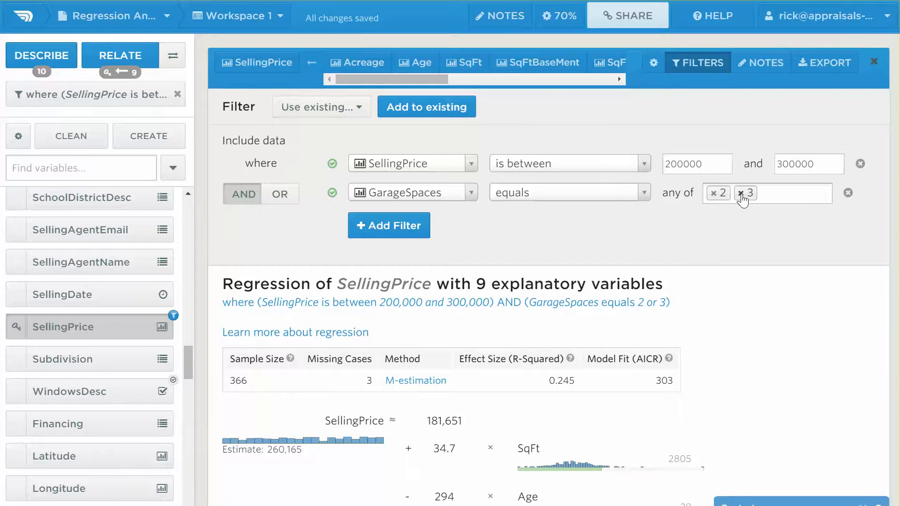
Remove 3 from the GarageSpaces values and review the updated 354-case coefficients.
{"action": "left_click", "coordinate": [741, 193]}
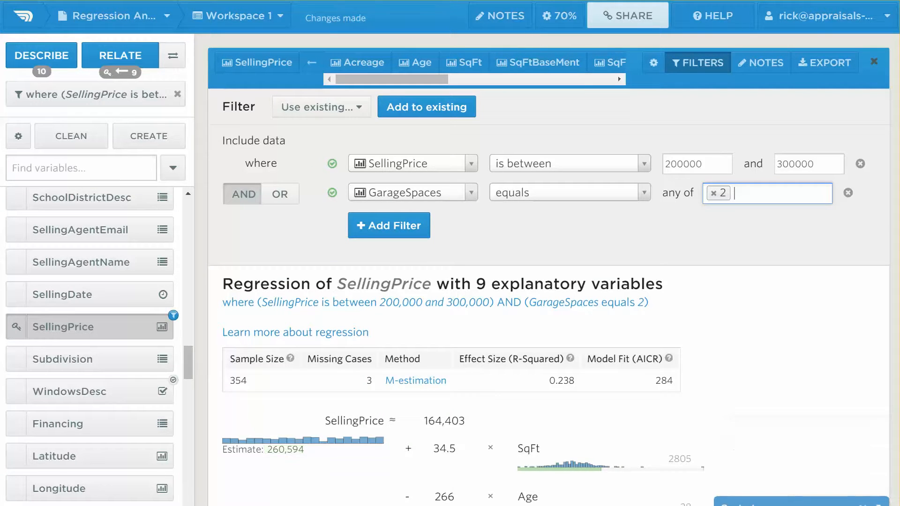
{"action": "scroll", "coordinate": [549, 282], "scroll_direction": "down", "scroll_amount": 9}
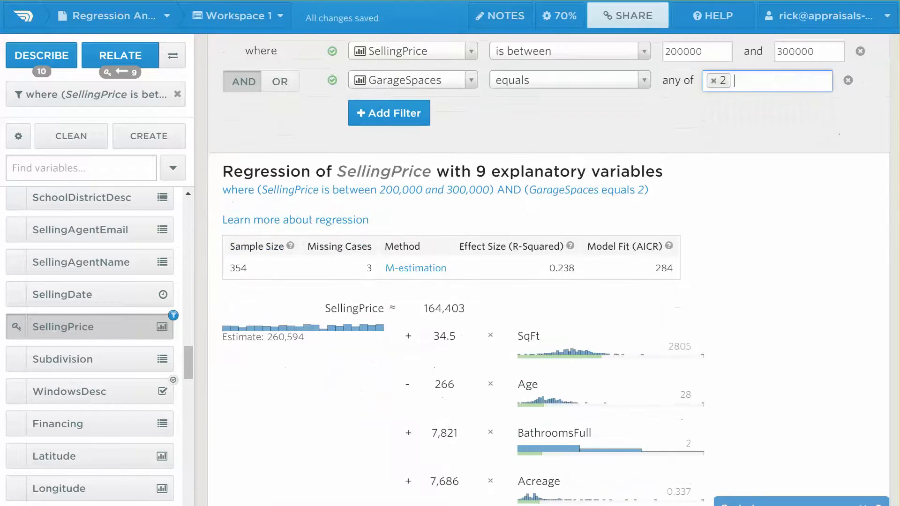
{"action": "scroll", "coordinate": [441, 122], "scroll_direction": "down", "scroll_amount": 2}
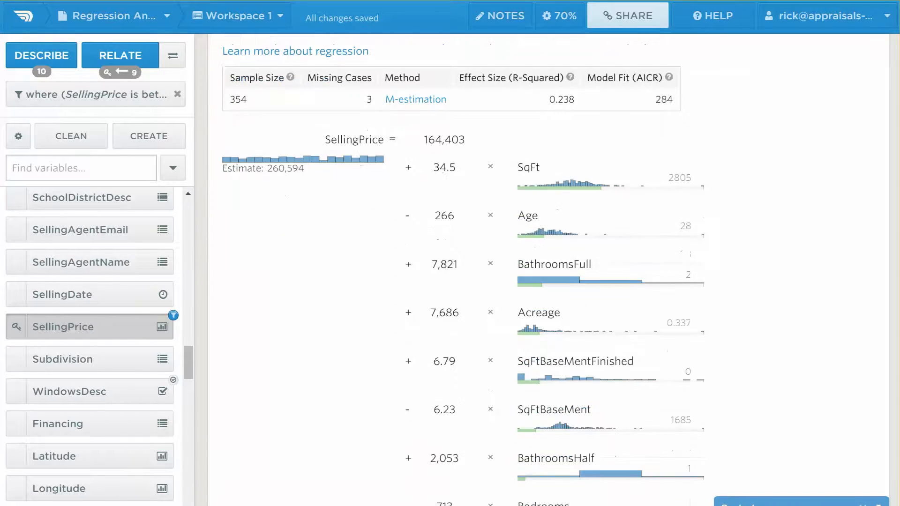
{"action": "mouse_move", "coordinate": [441, 123]}
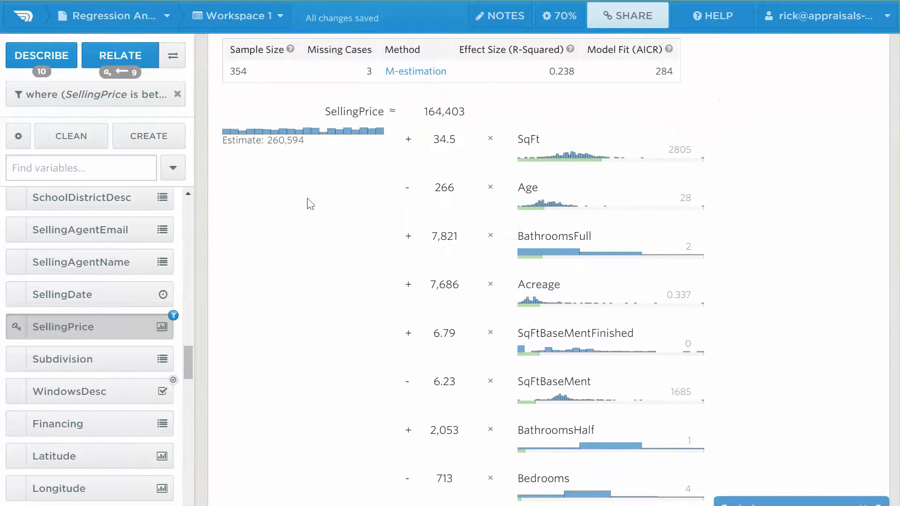
{"action": "mouse_move", "coordinate": [296, 135]}
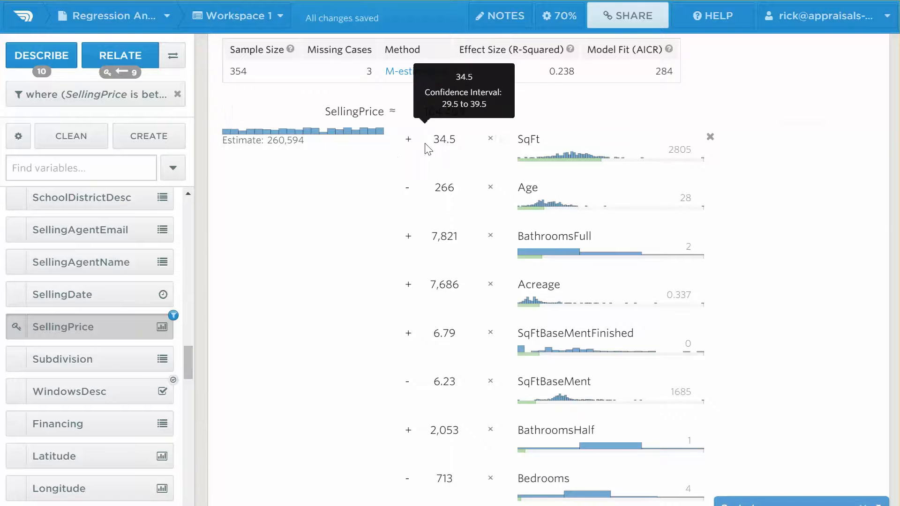
{"action": "mouse_move", "coordinate": [444, 220]}
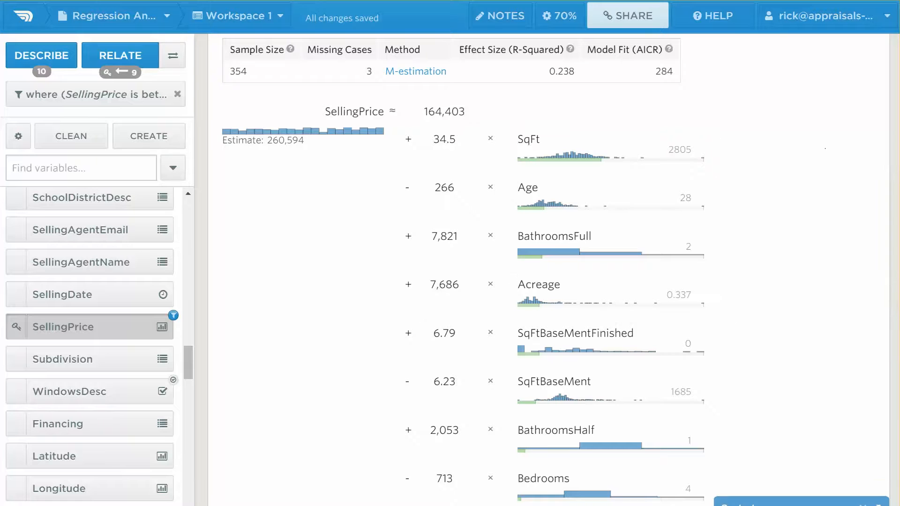
{"action": "scroll", "coordinate": [622, 369], "scroll_direction": "down", "scroll_amount": 2}
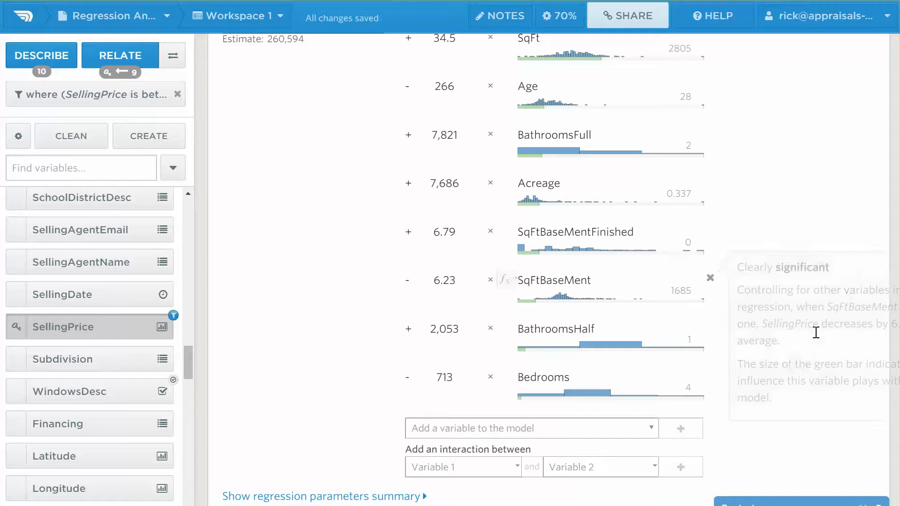
{"action": "scroll", "coordinate": [389, 237], "scroll_direction": "up", "scroll_amount": 9}
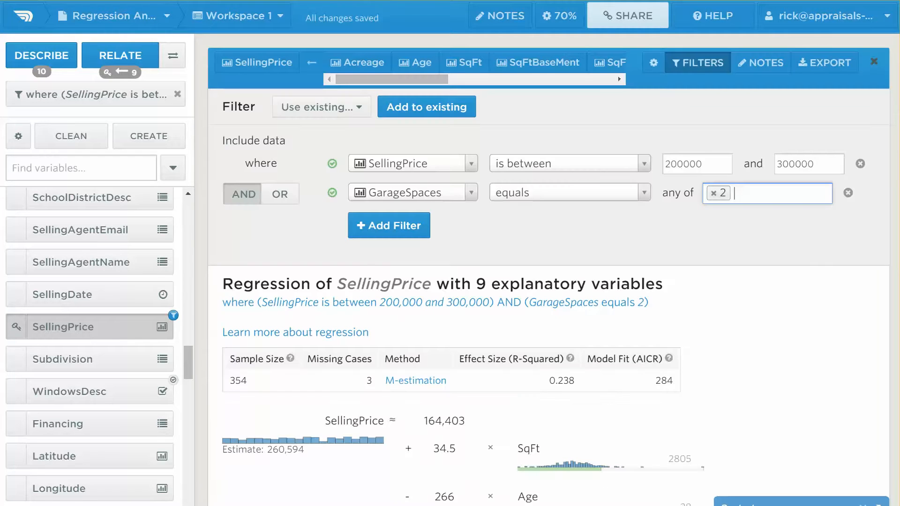
Add a third condition requiring Bedrooms to equal 4.
{"action": "left_click", "coordinate": [389, 234]}
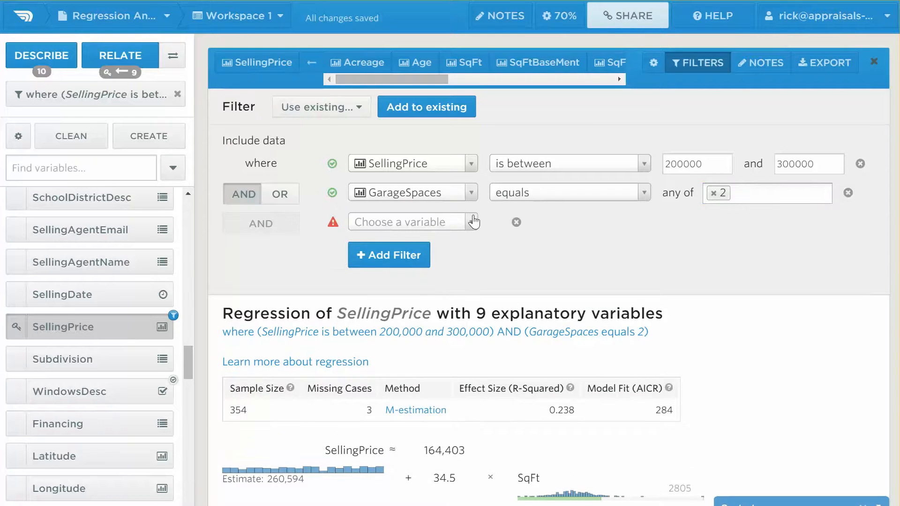
{"action": "left_click", "coordinate": [470, 221]}
{"action": "type", "text": "b"}
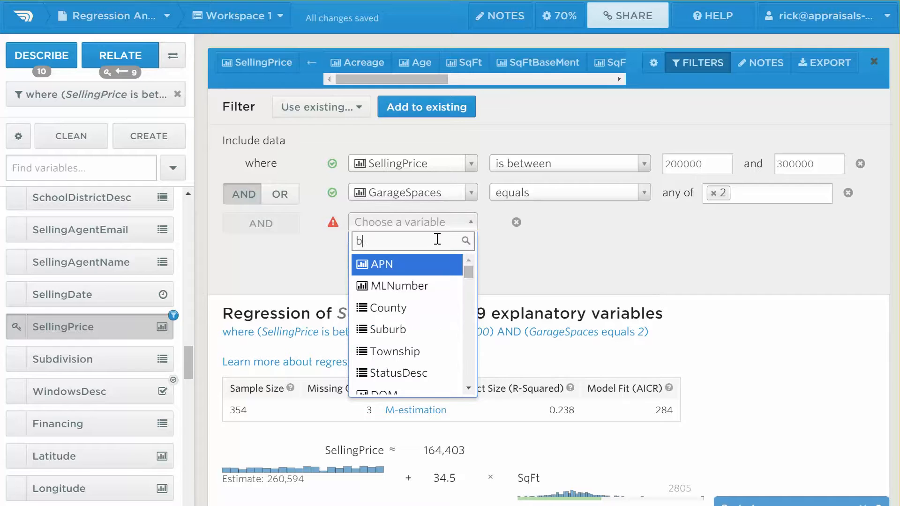
{"action": "type", "text": "erdroo"}
{"action": "key", "text": "BackSpace"}
{"action": "key", "text": "BackSpace"}
{"action": "key", "text": "BackSpace"}
{"action": "key", "text": "BackSpace"}
{"action": "key", "text": "BackSpace"}
{"action": "type", "text": "droom"}
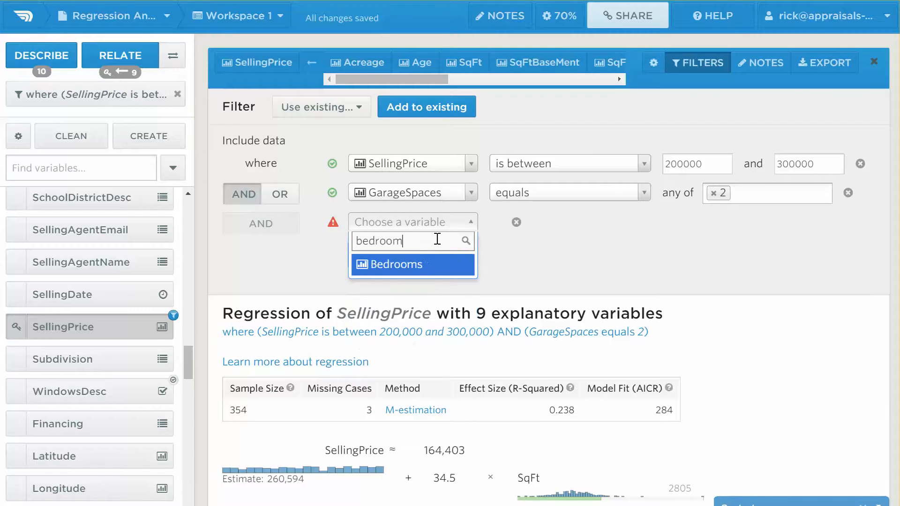
{"action": "left_click", "coordinate": [422, 270]}
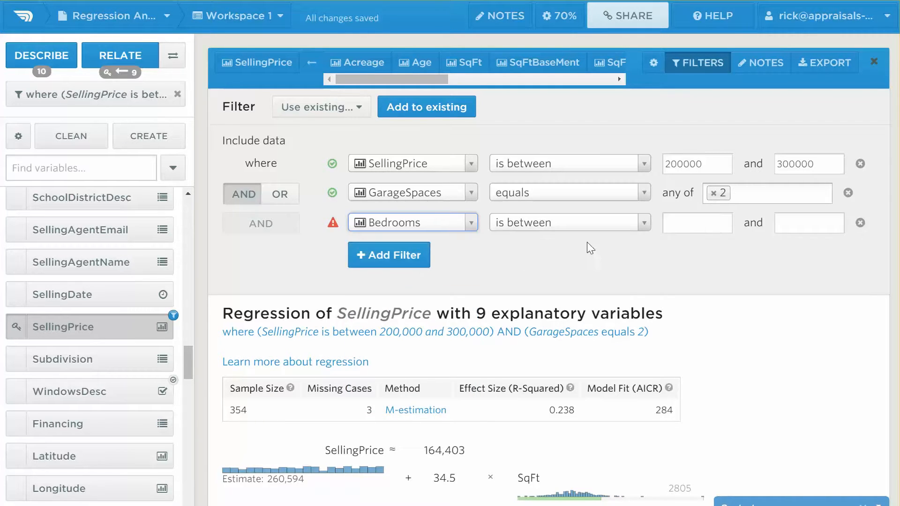
{"action": "left_click", "coordinate": [643, 225]}
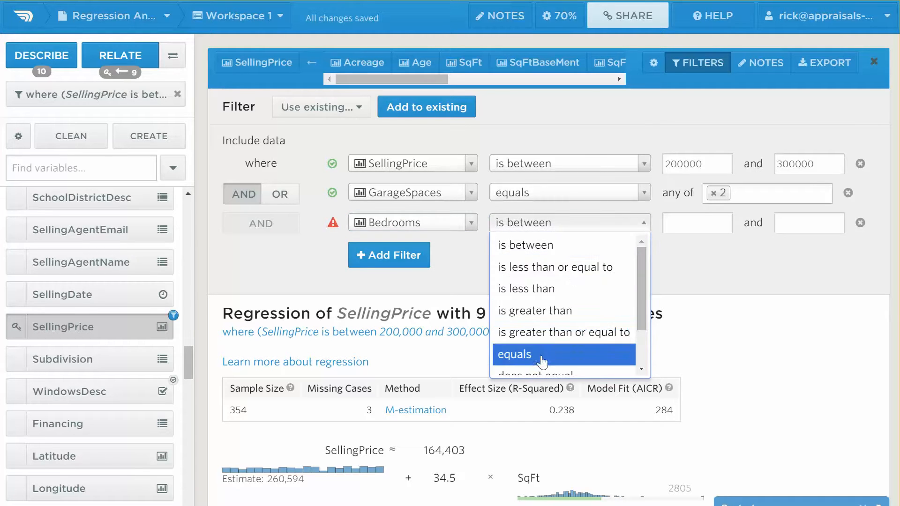
{"action": "left_click", "coordinate": [543, 356]}
{"action": "left_click", "coordinate": [725, 222]}
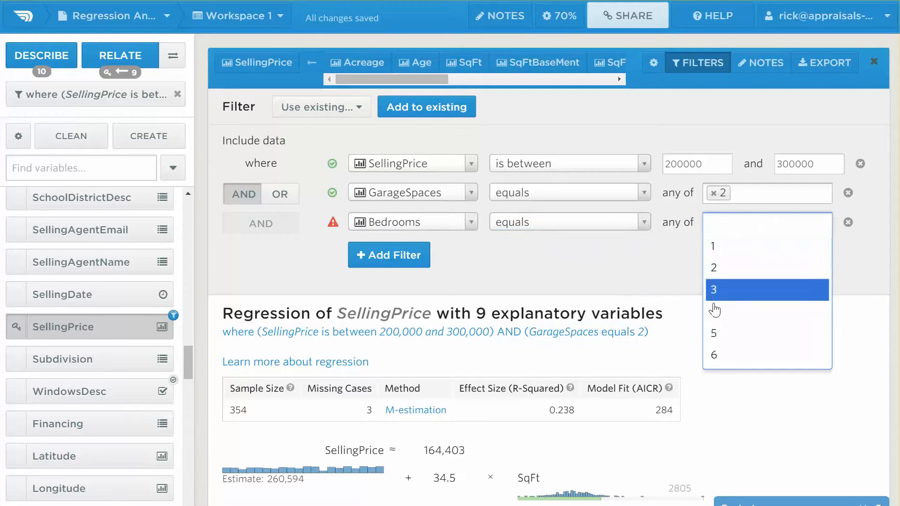
{"action": "left_click", "coordinate": [720, 310]}
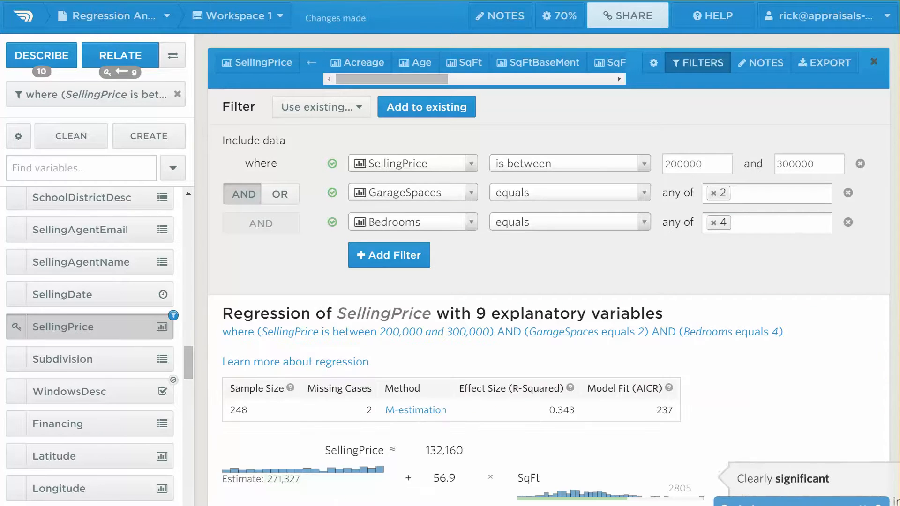
Read the 271,327 estimate's 70% confidence interval, 245,708 to 296,947.
{"action": "scroll", "coordinate": [549, 282], "scroll_direction": "down", "scroll_amount": 2}
{"action": "scroll", "coordinate": [549, 282], "scroll_direction": "down", "scroll_amount": 5}
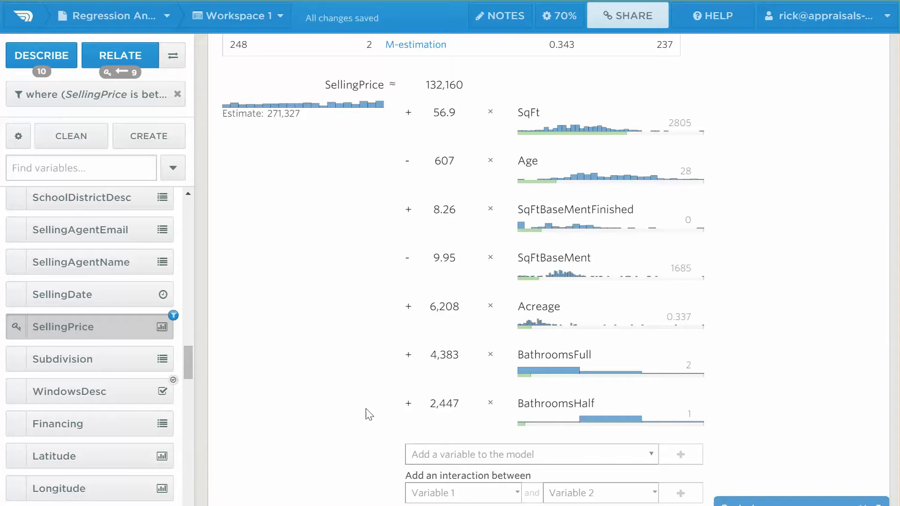
{"action": "mouse_move", "coordinate": [282, 125]}
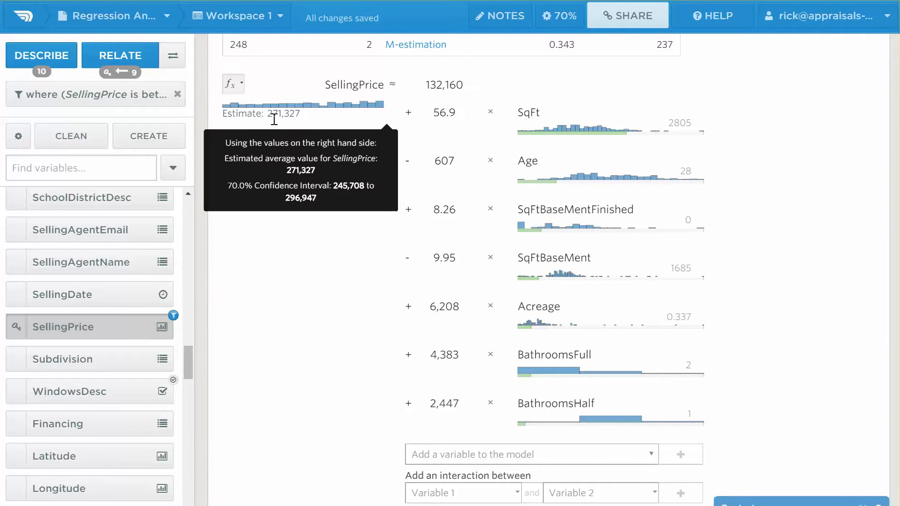